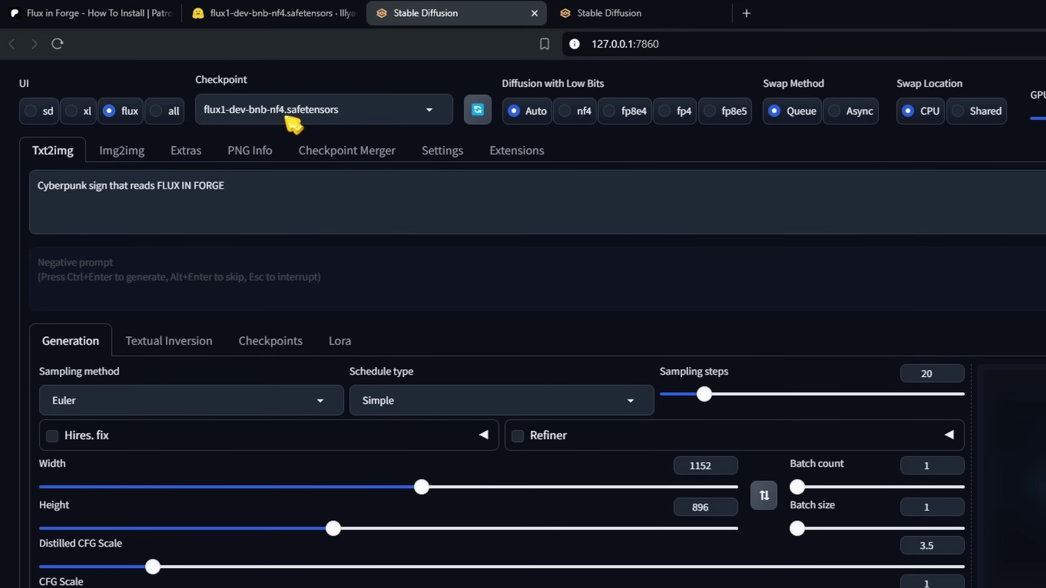
# - Generate two images of the neon 'FLUX IN FORGE' street sign from the existing prompt
pyautogui.moveTo(247, 188); pyautogui.dragTo(65, 193)
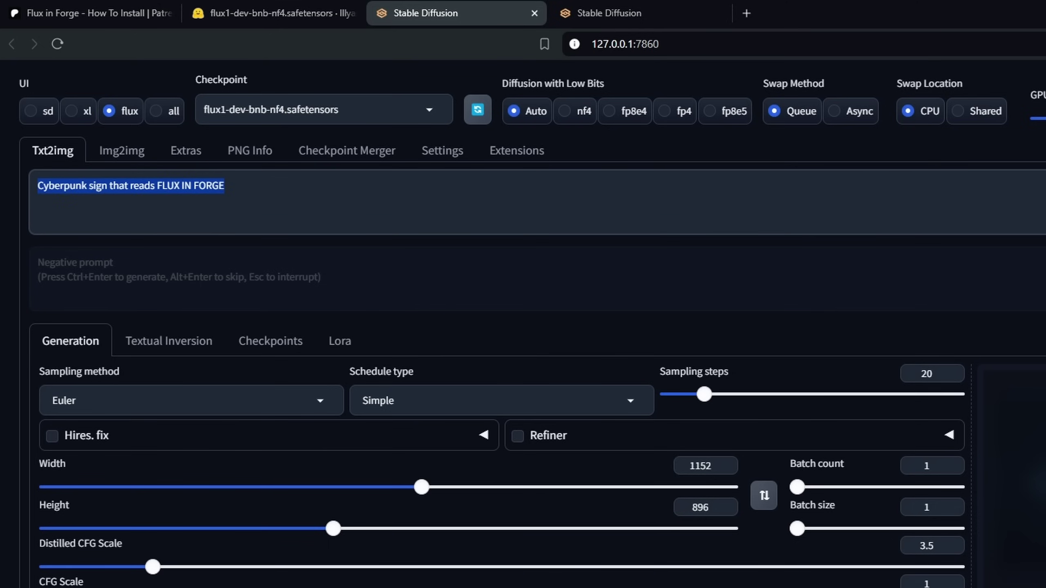
pyautogui.hotkey('ctrl', 'Return')
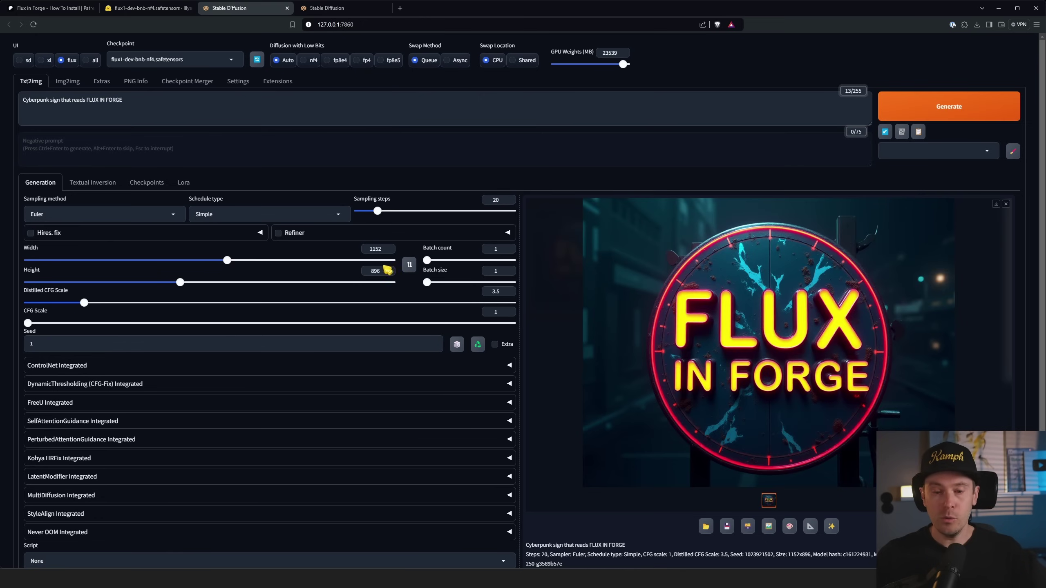
pyautogui.click(938, 108)
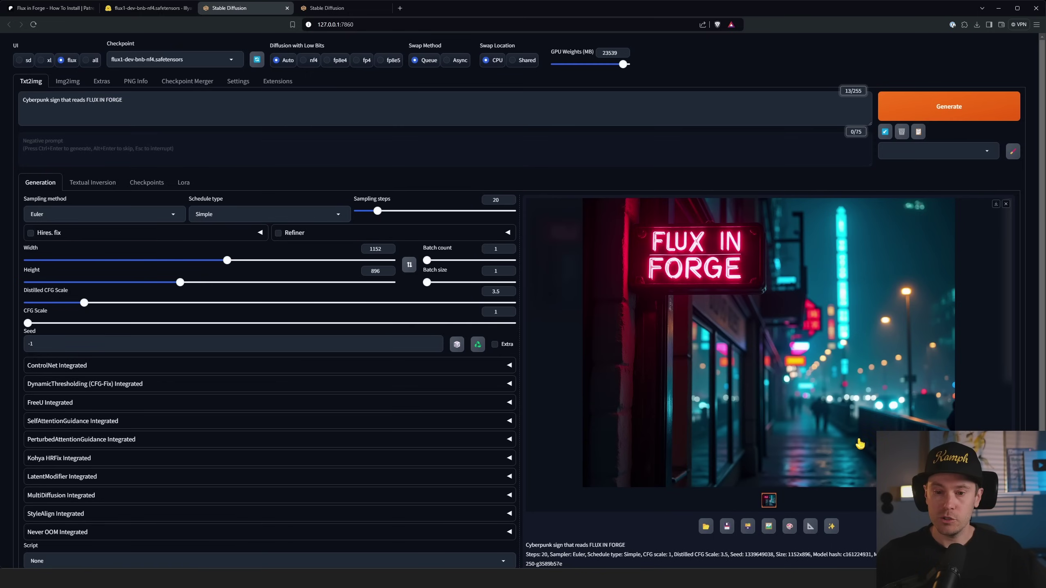
# - Read the Flux in Forge install post down to Step 1 about the NF4 model
pyautogui.click(60, 4)
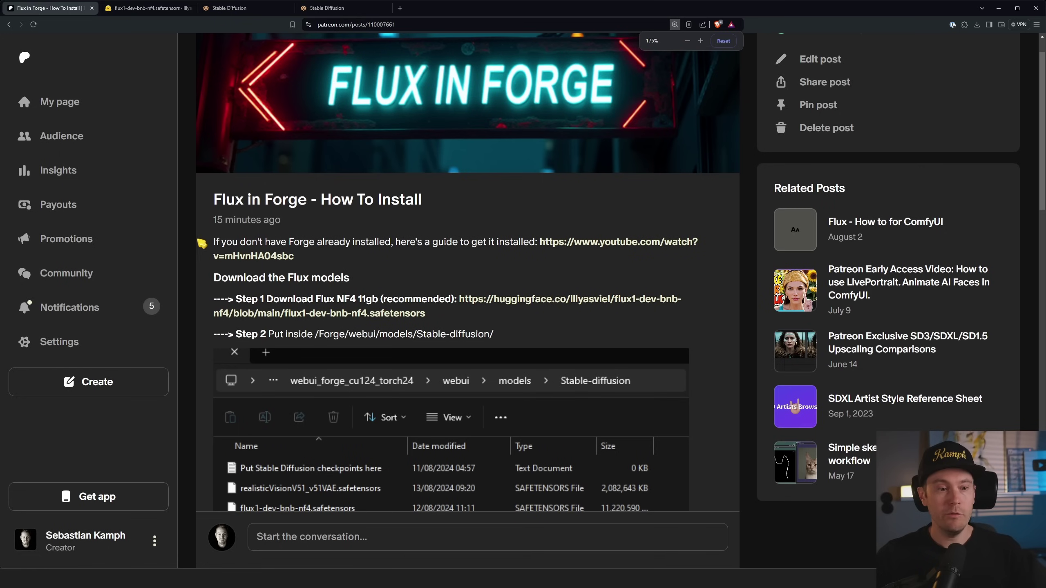
pyautogui.moveTo(216, 242); pyautogui.dragTo(501, 243)
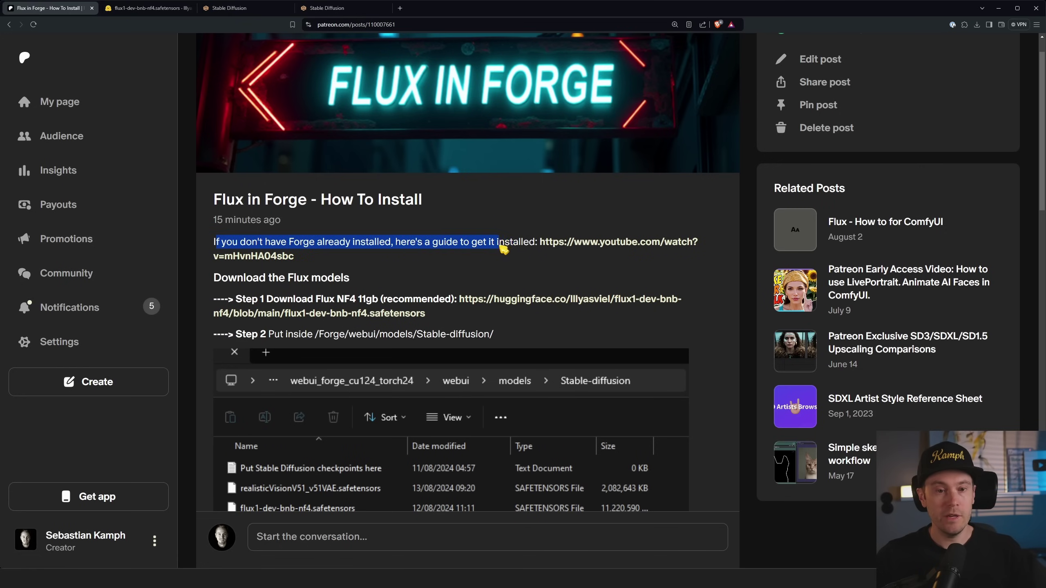
pyautogui.click(501, 244)
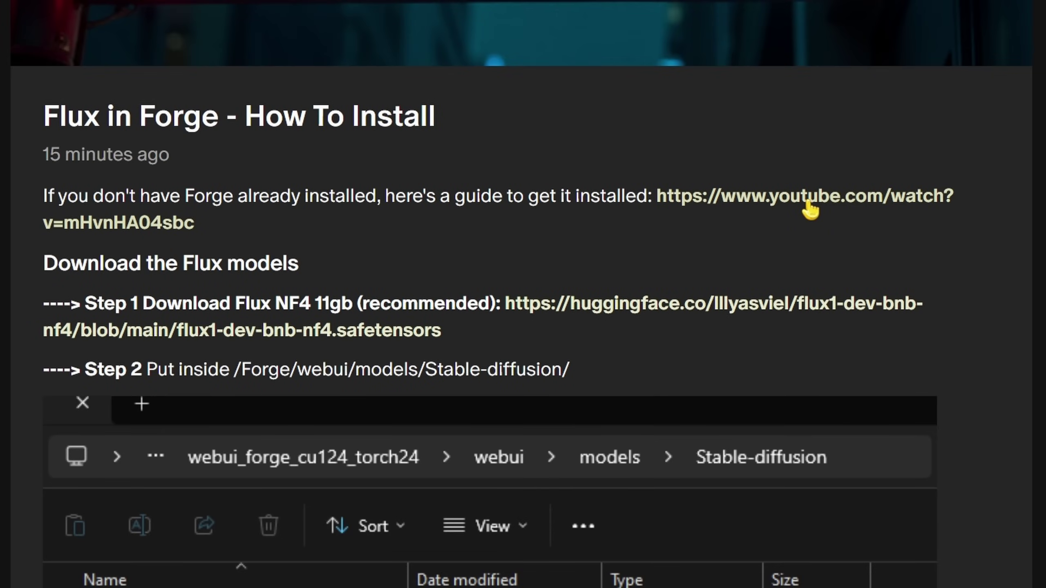
pyautogui.scroll(-4, 533, 158)
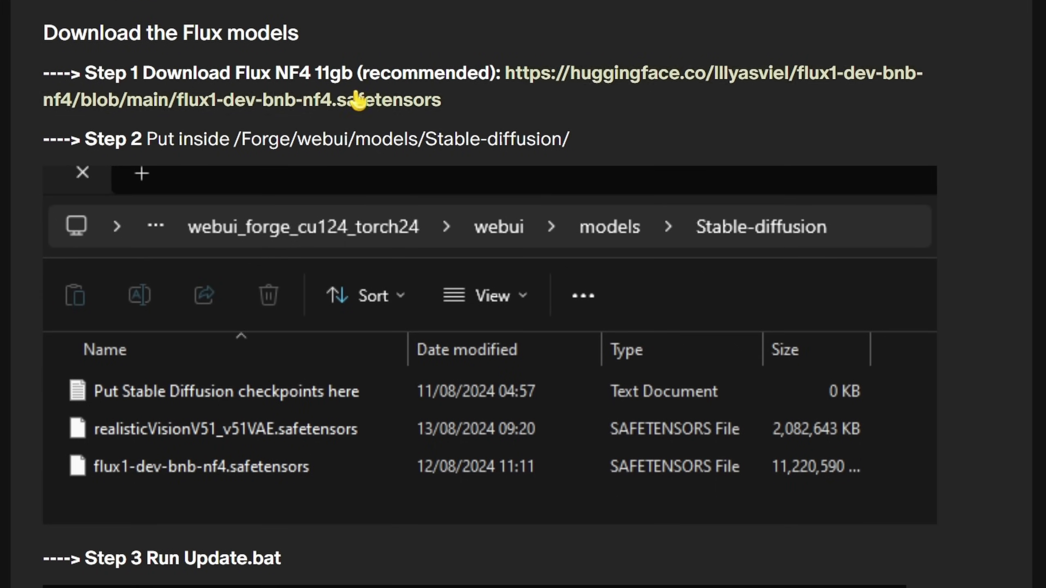
pyautogui.doubleClick(291, 77)
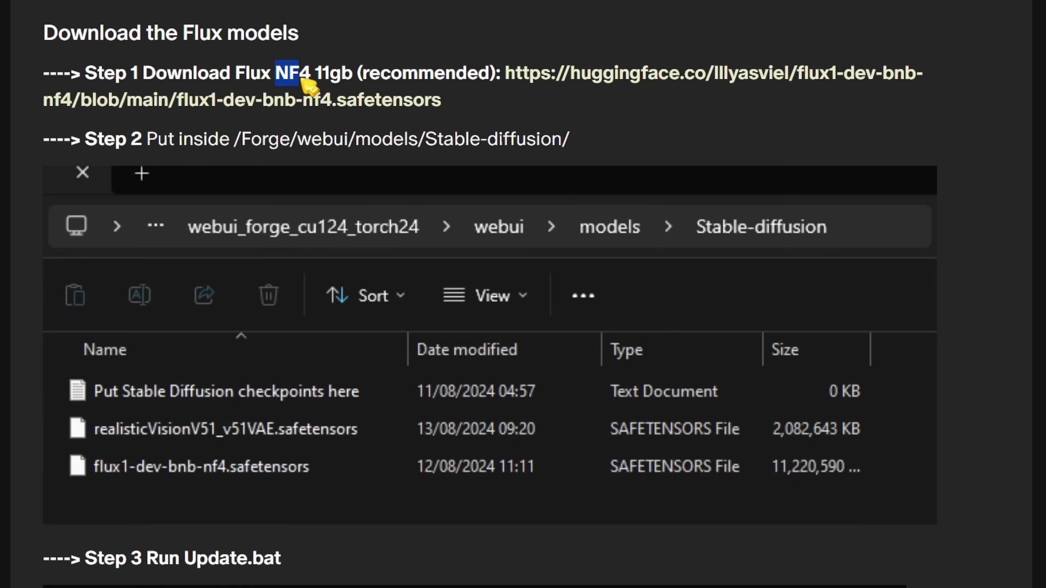
pyautogui.click(316, 79)
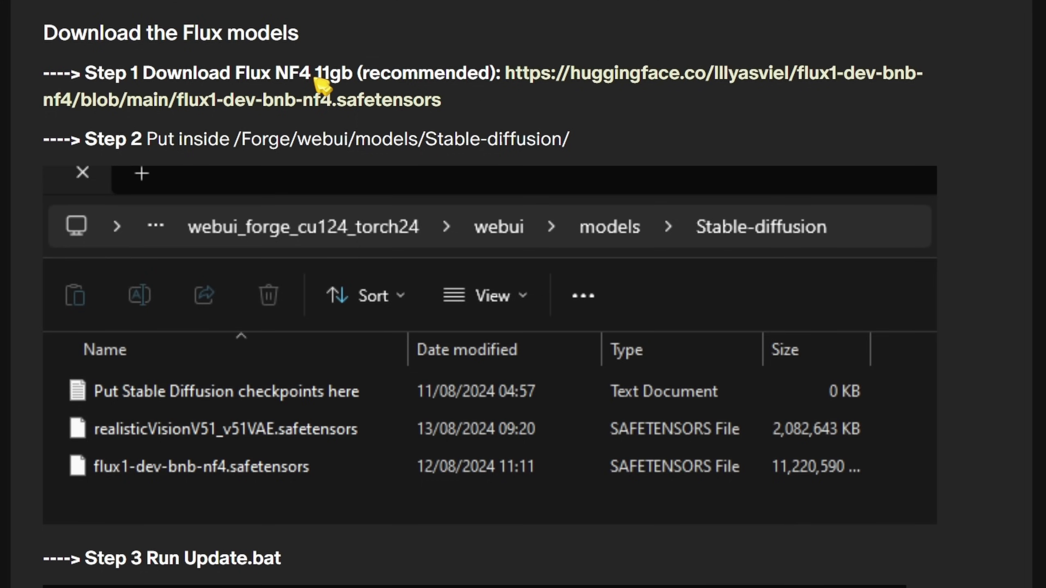
# - Open the 11gb flux1-dev-bnb-nf4 Hugging Face download page and note the Step 2 models folder path
pyautogui.doubleClick(322, 82)
pyautogui.click(305, 82)
pyautogui.click(680, 79)
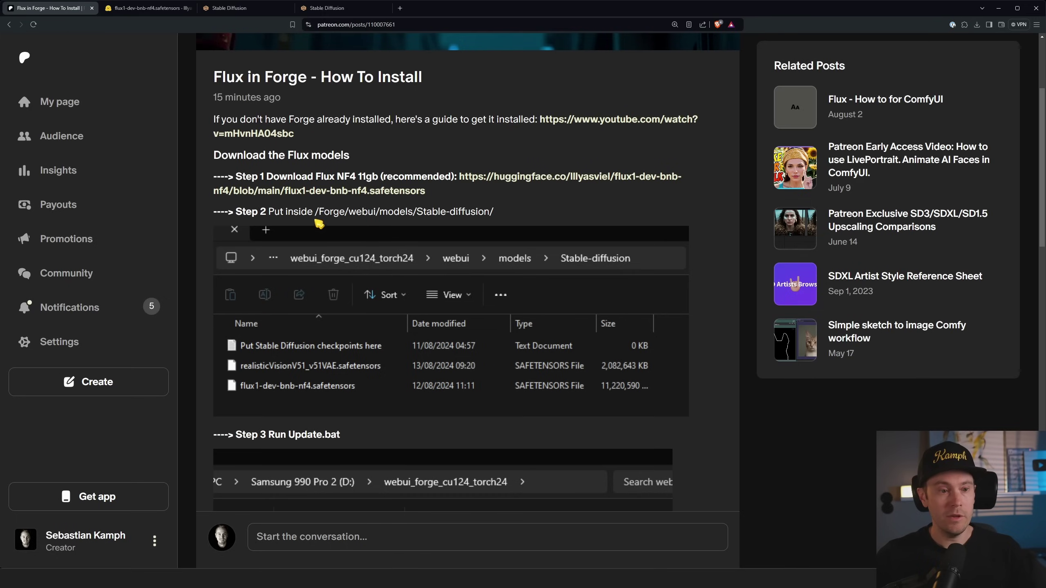
pyautogui.moveTo(316, 212); pyautogui.dragTo(492, 221)
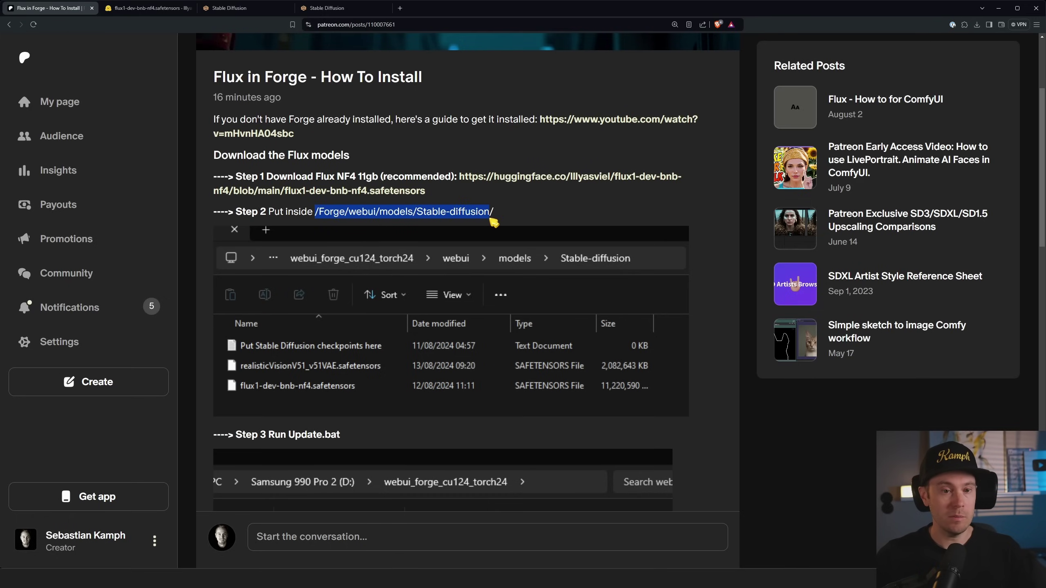
# - Check that the Flux NF4 model is in webui > models > Stable-diffusion
pyautogui.click(490, 222)
pyautogui.hotkey('alt', 'Tab')
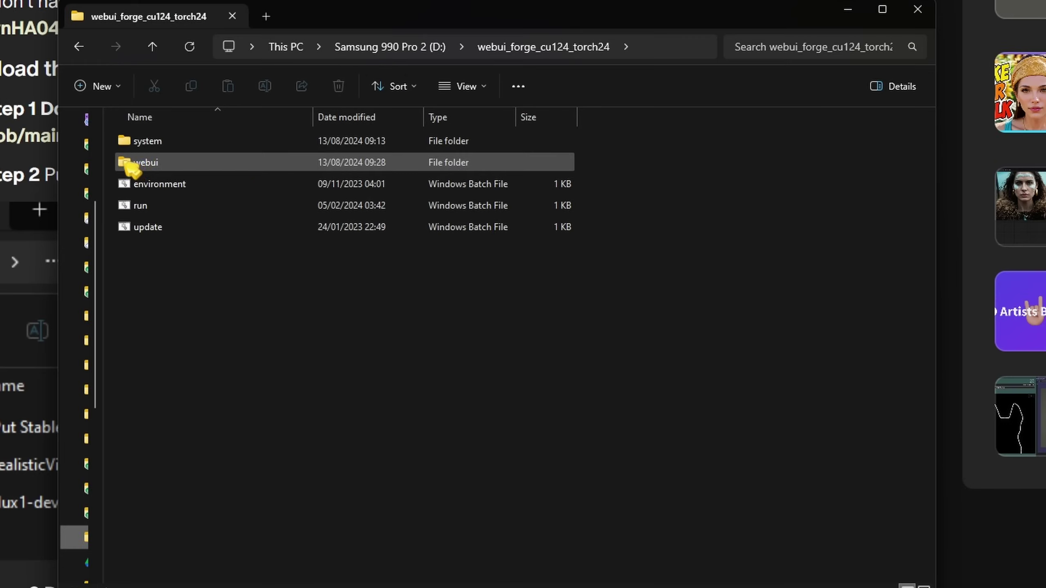
pyautogui.doubleClick(128, 162)
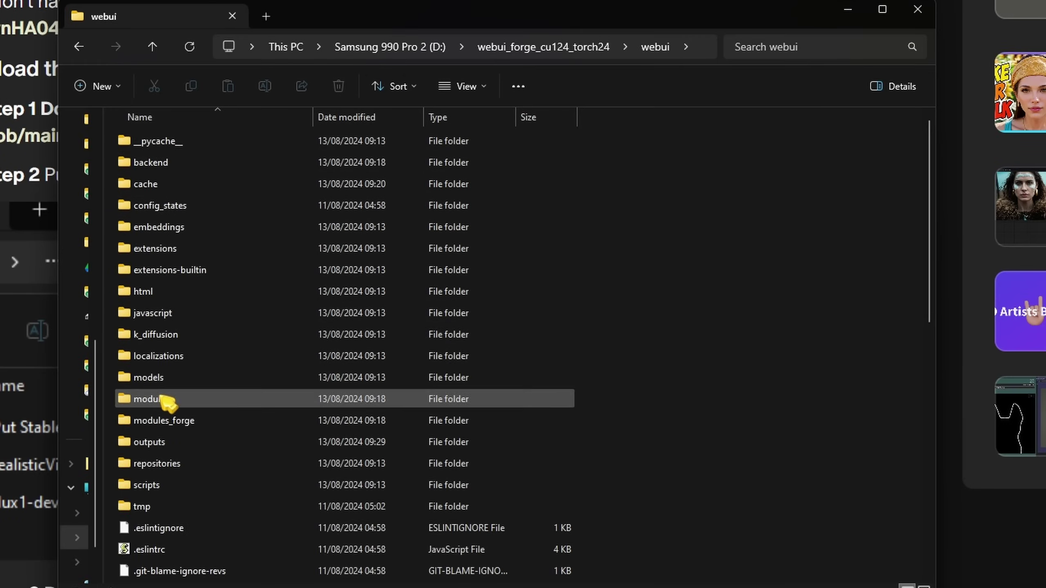
pyautogui.doubleClick(160, 380)
pyautogui.doubleClick(175, 355)
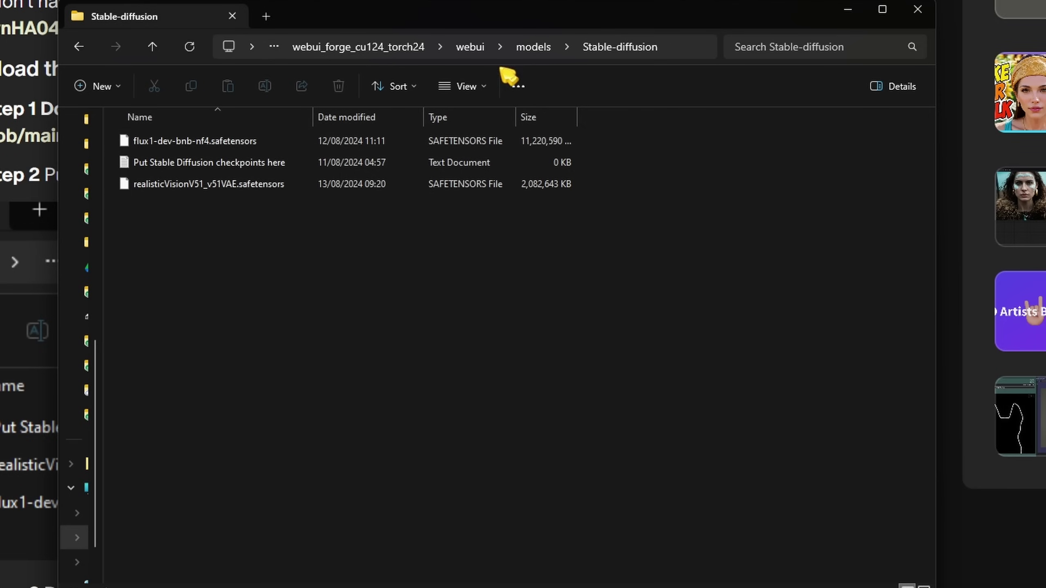
# - Run update.bat from the Forge root folder, which reports already up to date
pyautogui.hotkey('alt', 'Up')
pyautogui.hotkey('alt', 'Up')
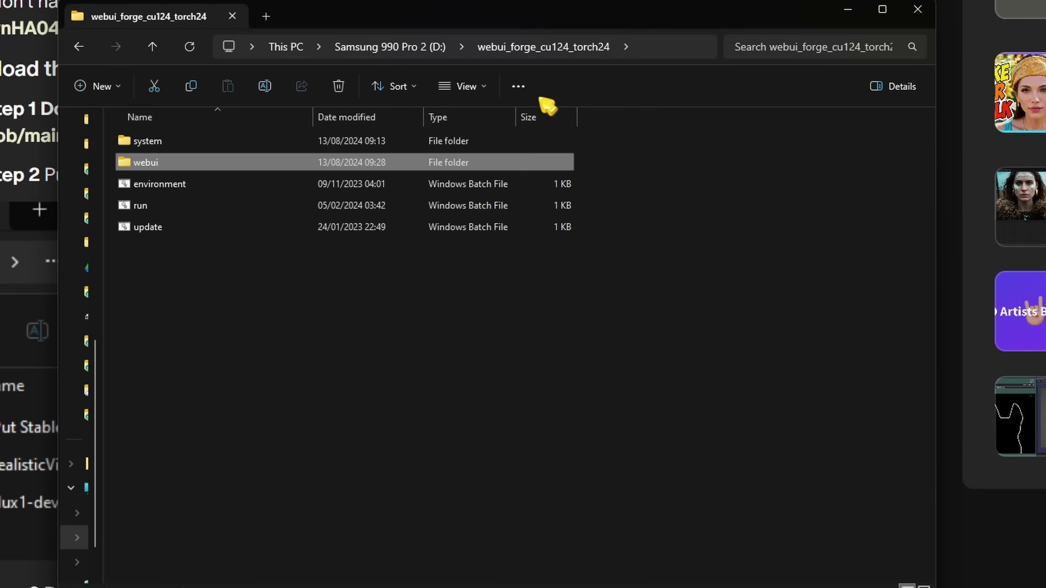
pyautogui.click(153, 230)
pyautogui.doubleClick(153, 230)
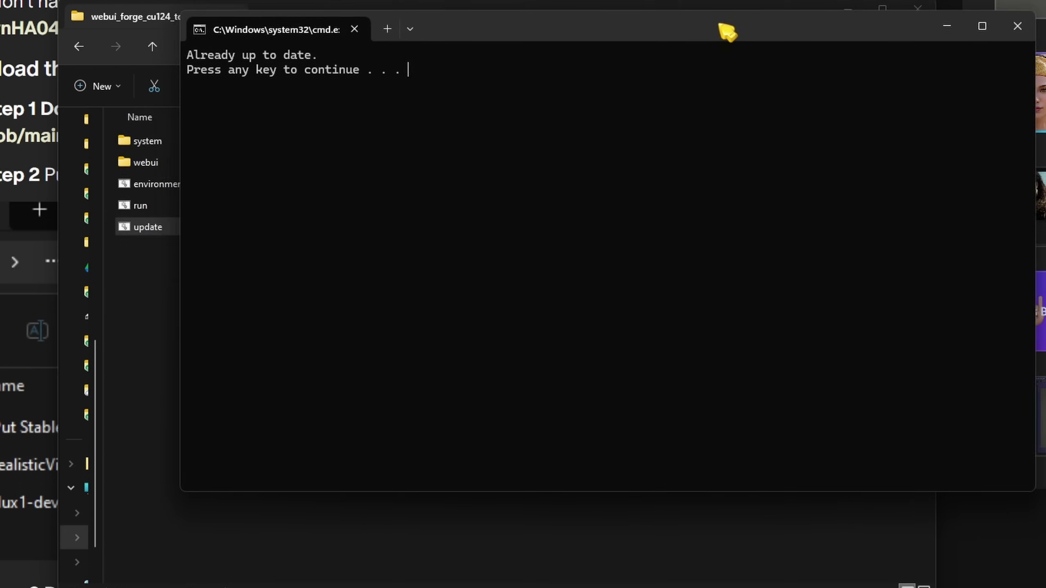
pyautogui.moveTo(681, 144); pyautogui.dragTo(697, 179)
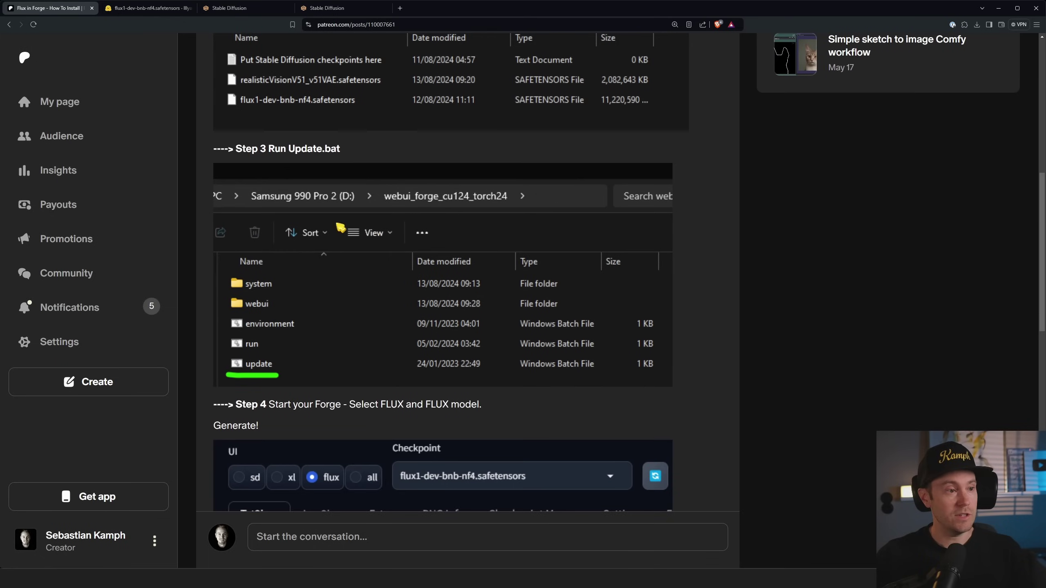
# - Read the install post from Step 3 (Run Update.bat) on to Step 4 about starting Forge
pyautogui.moveTo(235, 149); pyautogui.dragTo(340, 150)
pyautogui.click(332, 156)
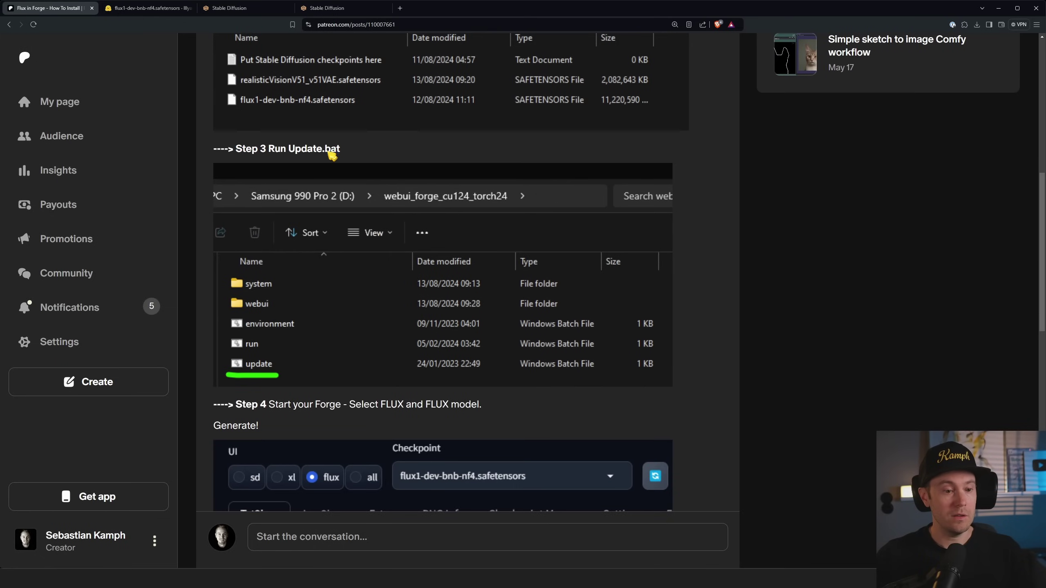
pyautogui.scroll(-4, 332, 156)
pyautogui.moveTo(236, 241); pyautogui.dragTo(474, 248)
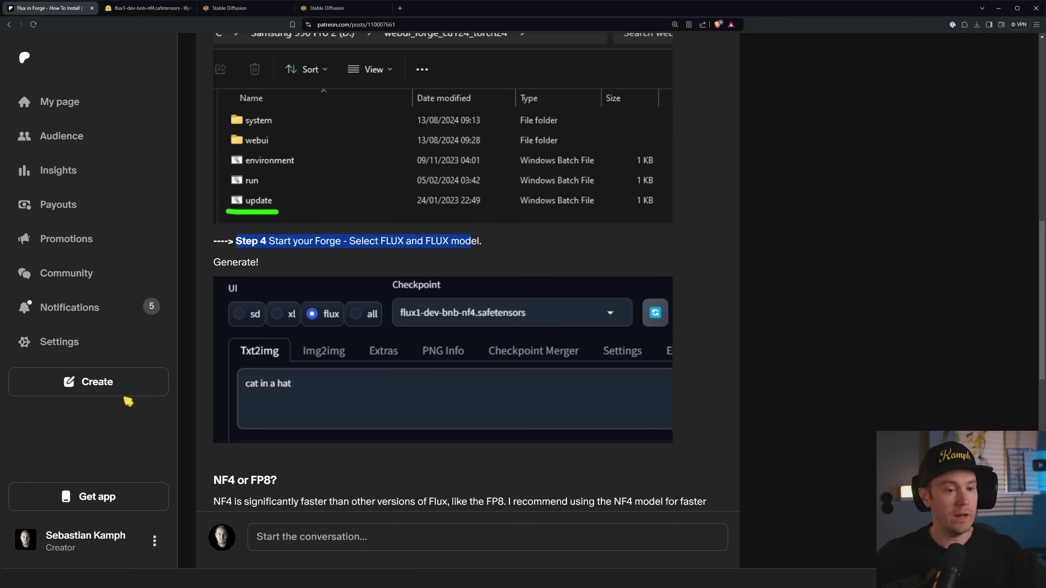
pyautogui.click(301, 243)
# - Launch Forge with run.bat from the Forge folder and close the console window
pyautogui.hotkey('alt', 'Tab')
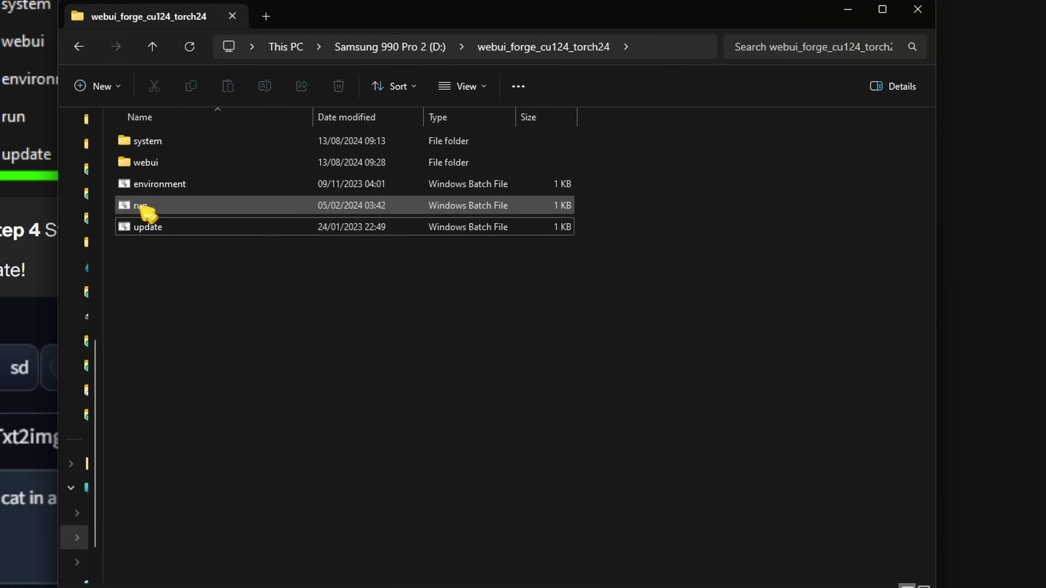
pyautogui.click(324, 228)
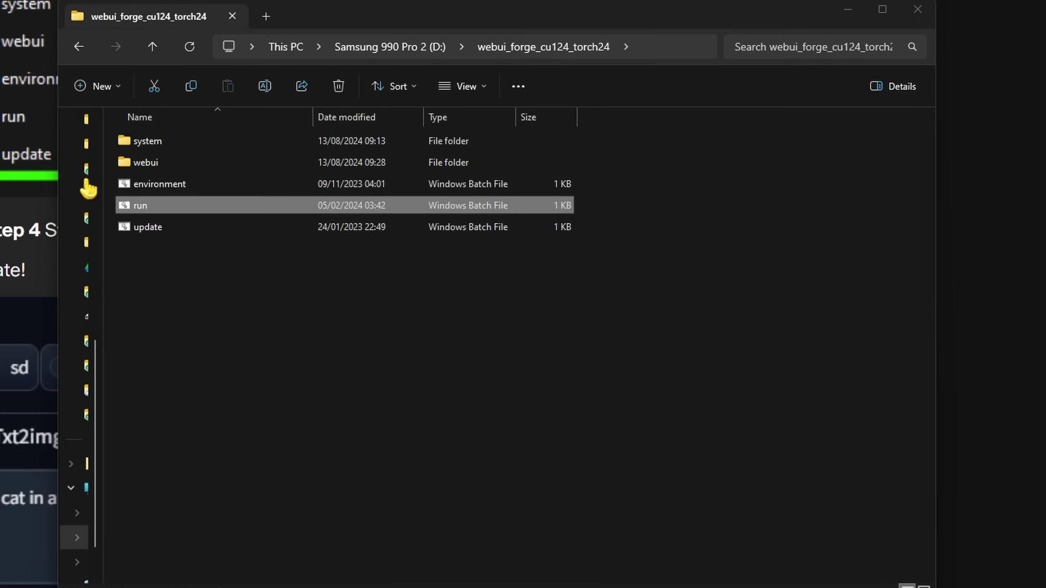
pyautogui.press('Return')
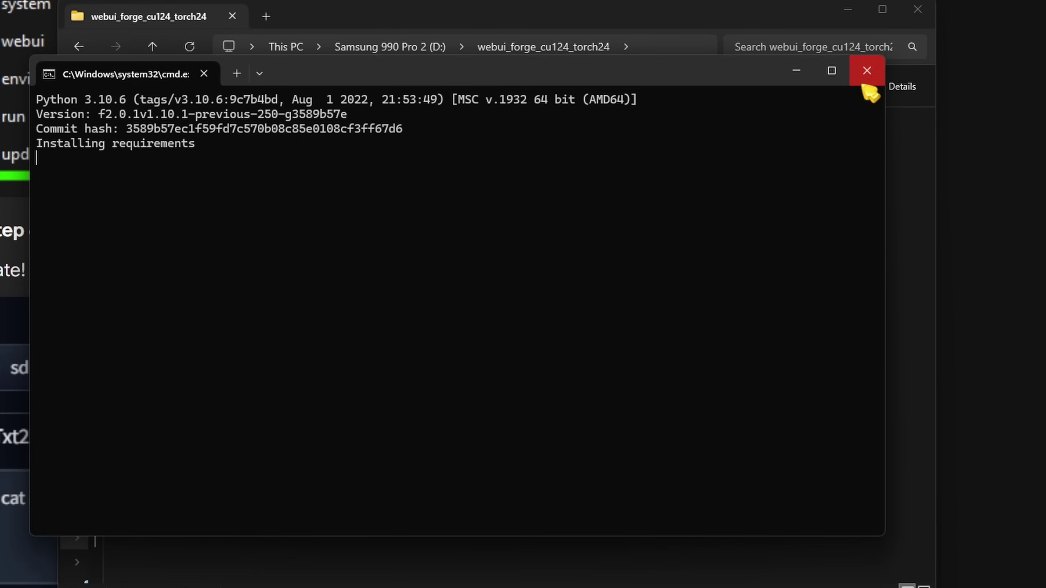
pyautogui.click(867, 70)
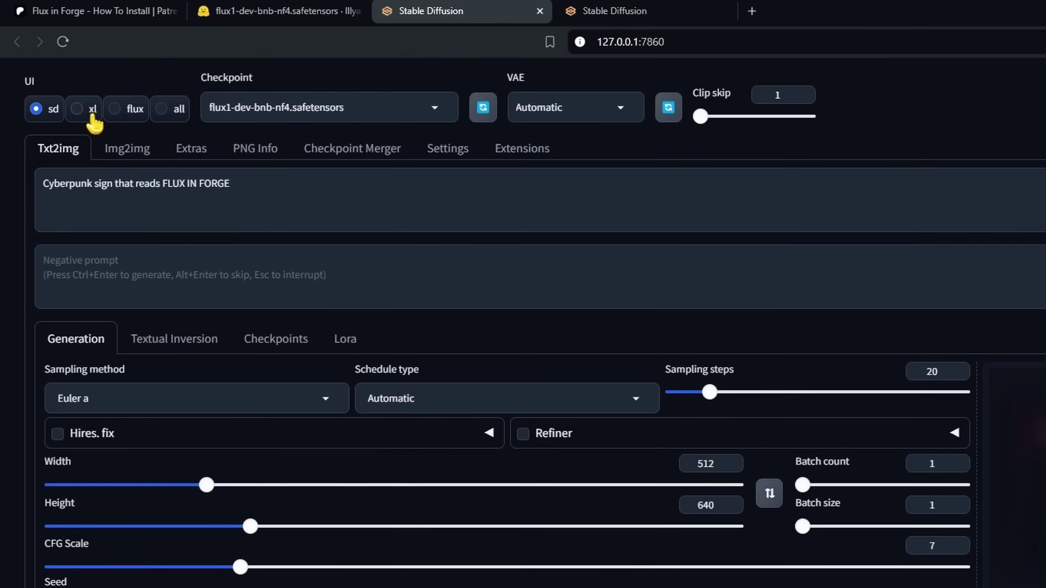
# - Switch to the flux UI preset with the flux1-dev-bnb-nf4 checkpoint
pyautogui.click(117, 112)
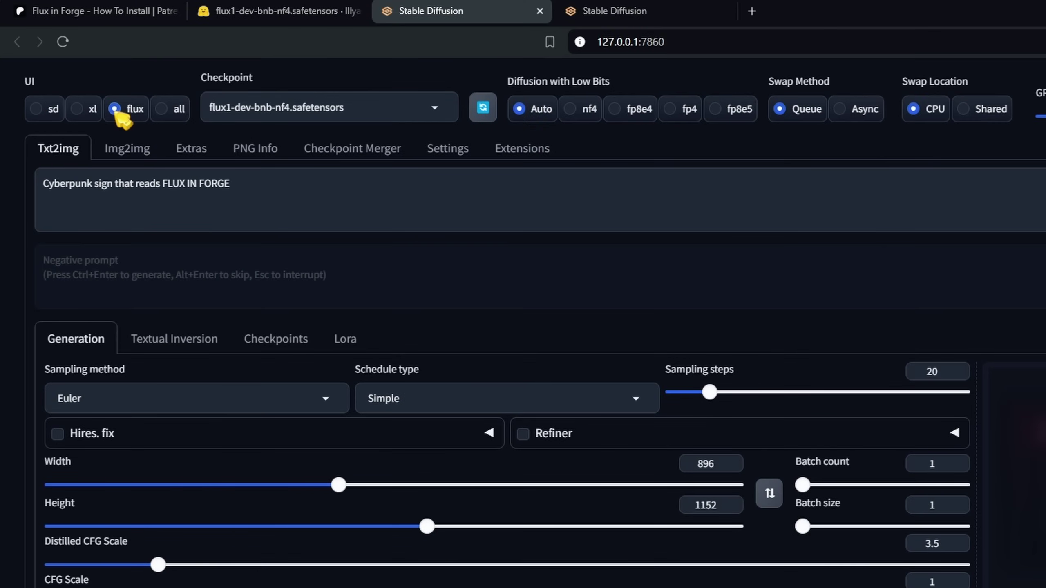
pyautogui.click(428, 108)
pyautogui.click(287, 130)
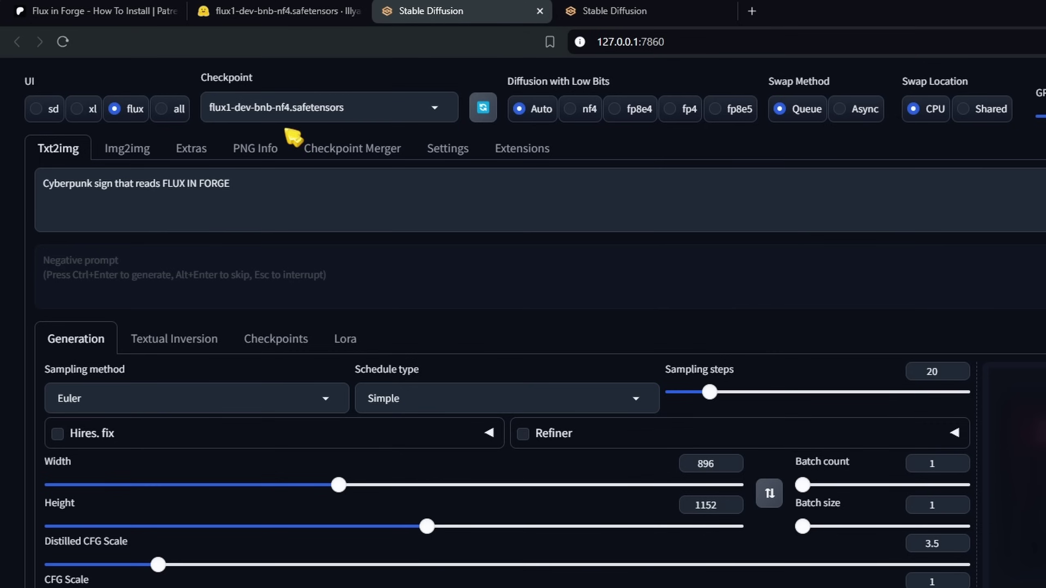
# - Prompt for a cyberpunk woman in blue hair with pink yellow sunglasses and check the generation log
pyautogui.tripleClick(324, 193)
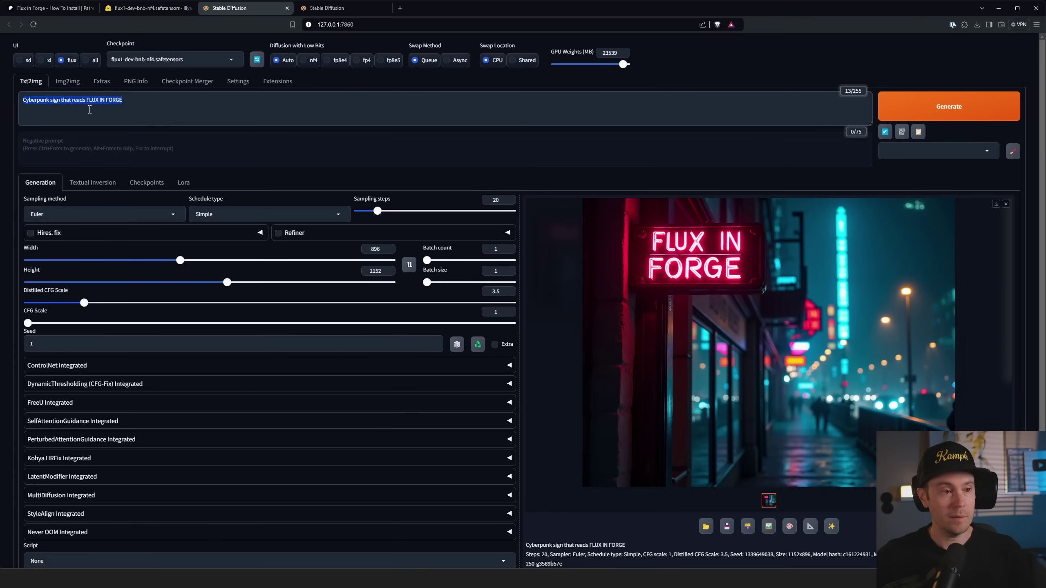
pyautogui.moveTo(95, 183); pyautogui.dragTo(289, 200)
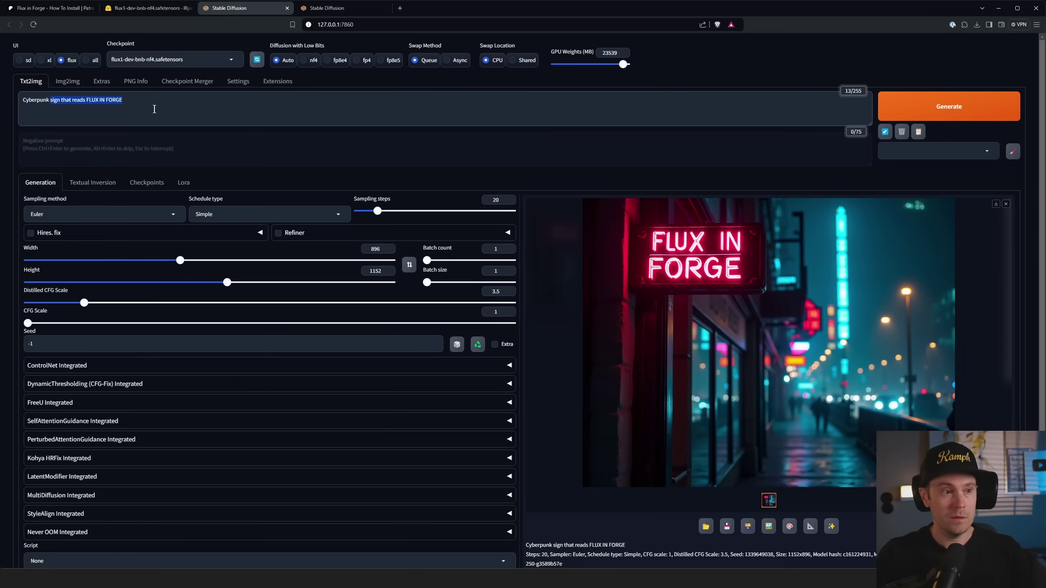
pyautogui.write('woman in blue hair w')
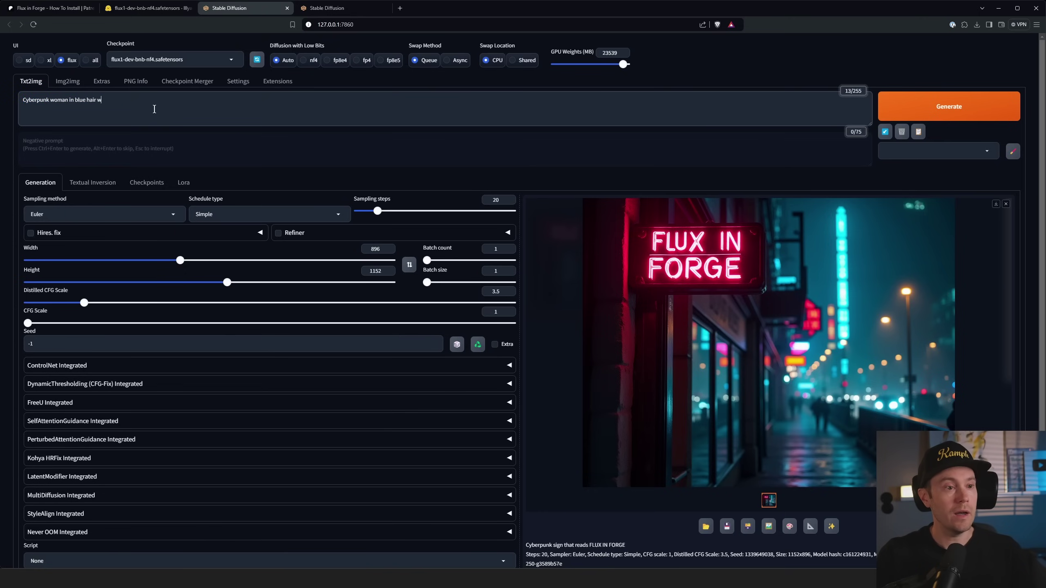
pyautogui.press('BackSpace')
pyautogui.write('and pink y')
pyautogui.write('ellow tinted sunglasses at night')
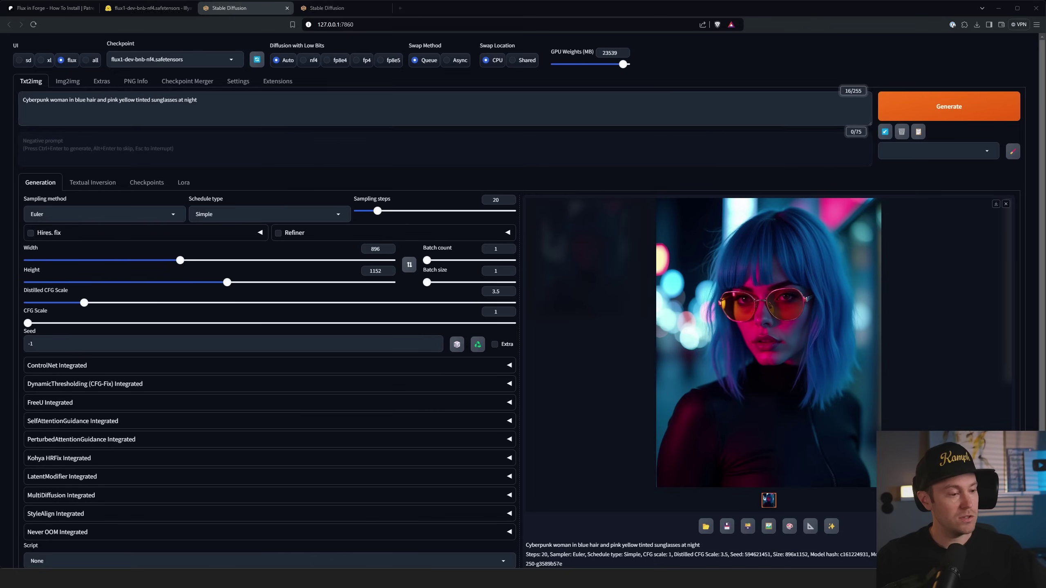
pyautogui.hotkey('alt', 'Tab')
pyautogui.moveTo(41, 30); pyautogui.dragTo(698, 149)
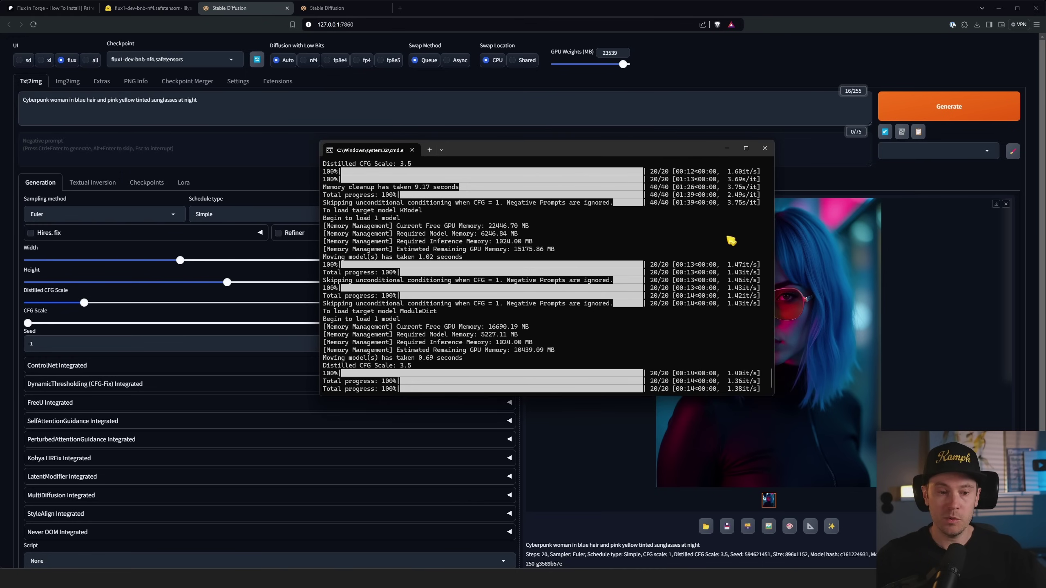
pyautogui.click(727, 148)
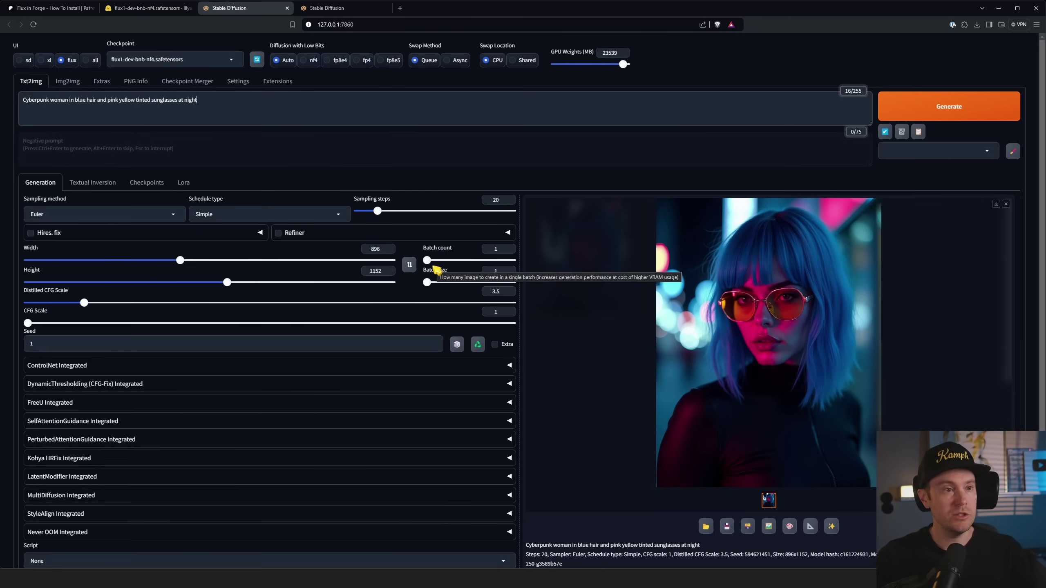
# - Scroll the Patreon post to the Flux resolution table and mark the 2.0 MP heading
pyautogui.click(63, 9)
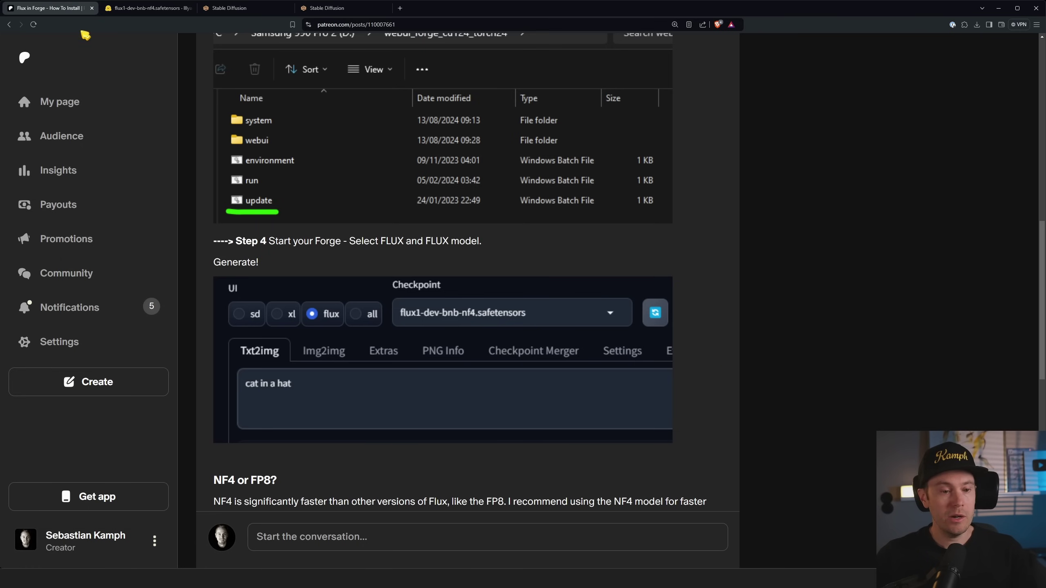
pyautogui.scroll(-12, 717, 359)
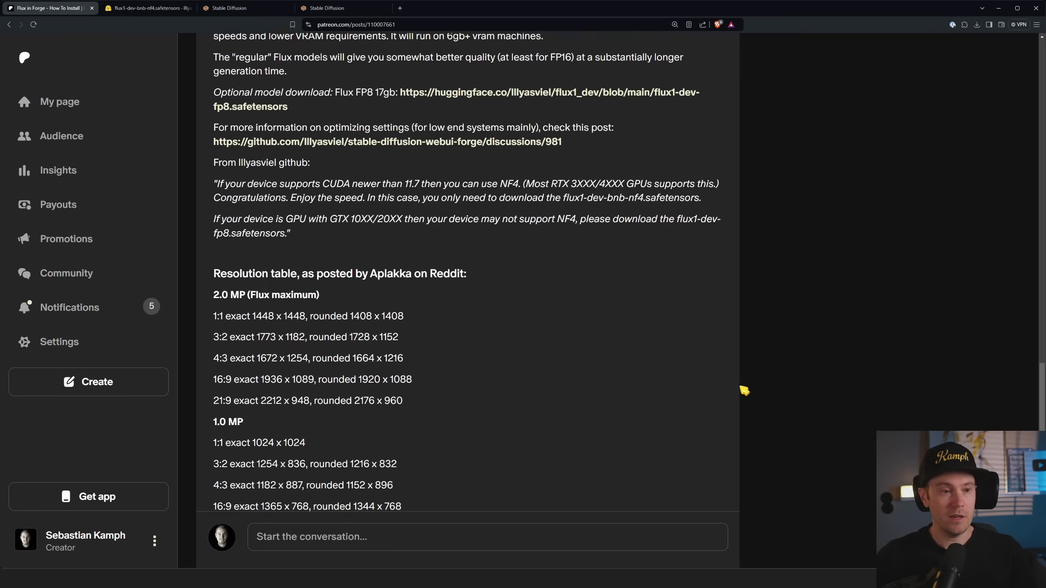
pyautogui.scroll(-2, 744, 391)
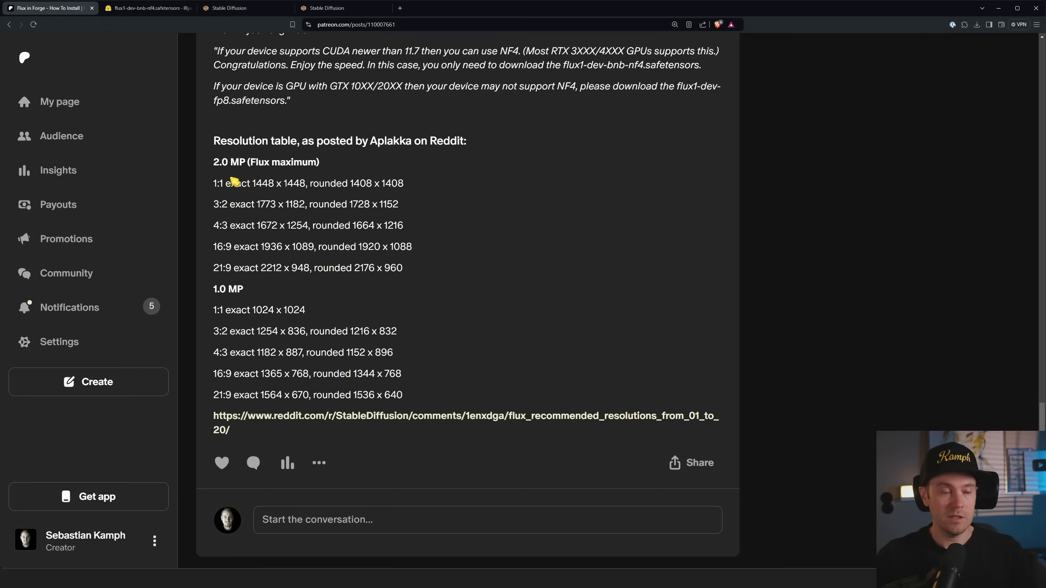
pyautogui.moveTo(217, 162); pyautogui.dragTo(229, 164)
pyautogui.click(383, 202)
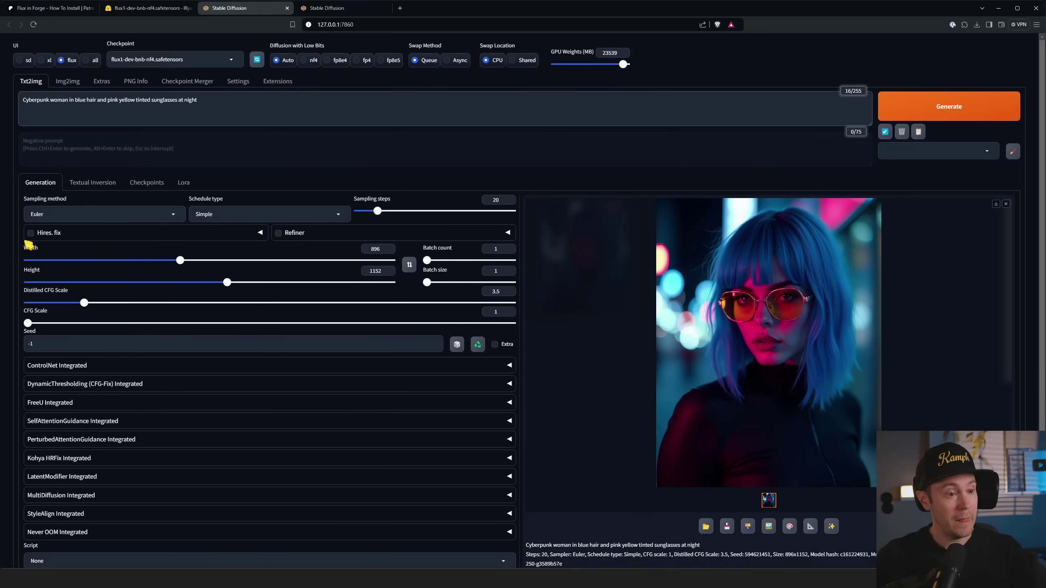
# - Generate the cyberpunk woman with Hires. fix at 1792x2304 and view it full screen
pyautogui.click(31, 234)
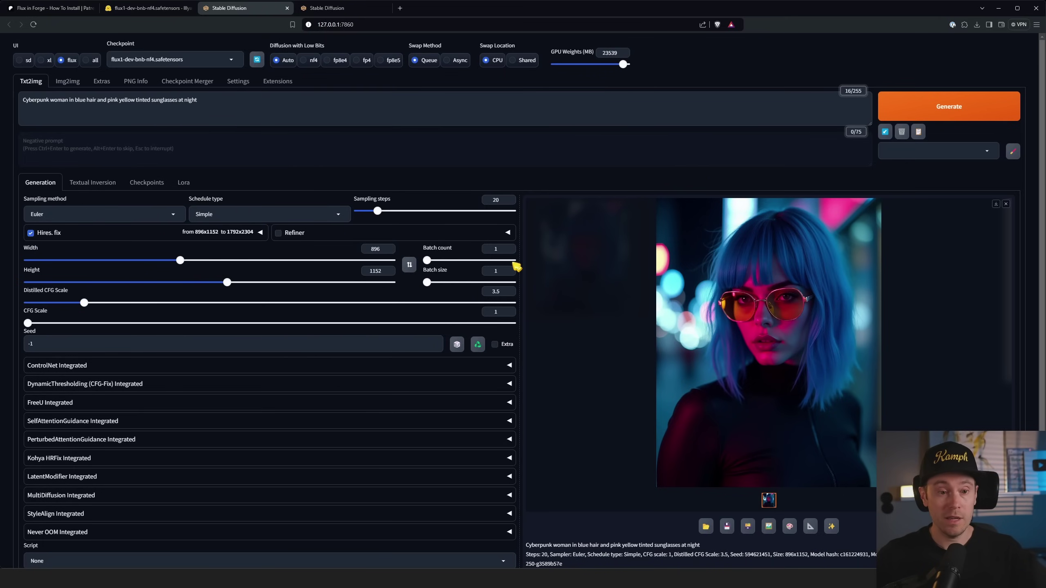
pyautogui.click(937, 108)
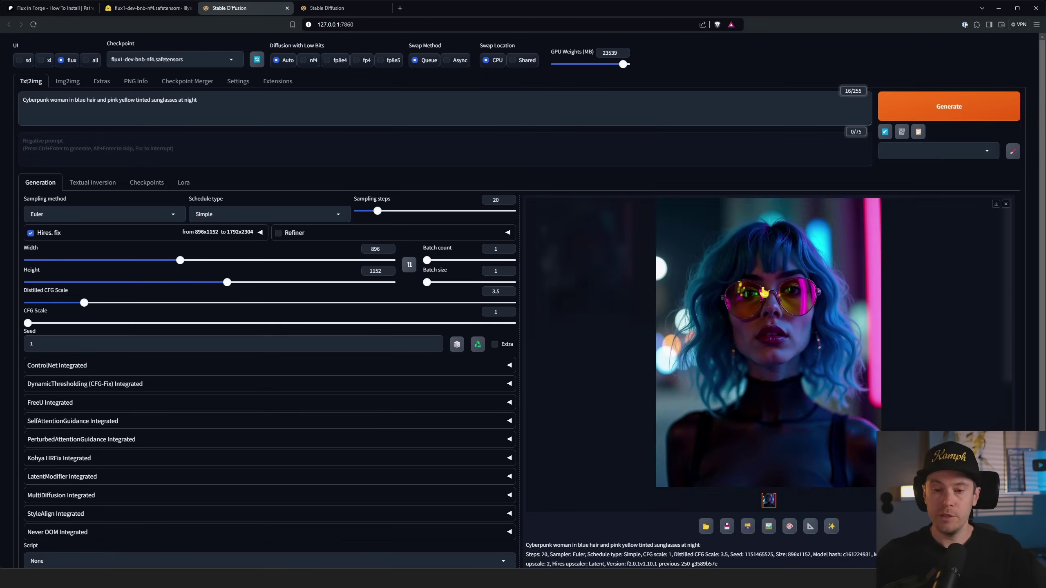
pyautogui.click(766, 292)
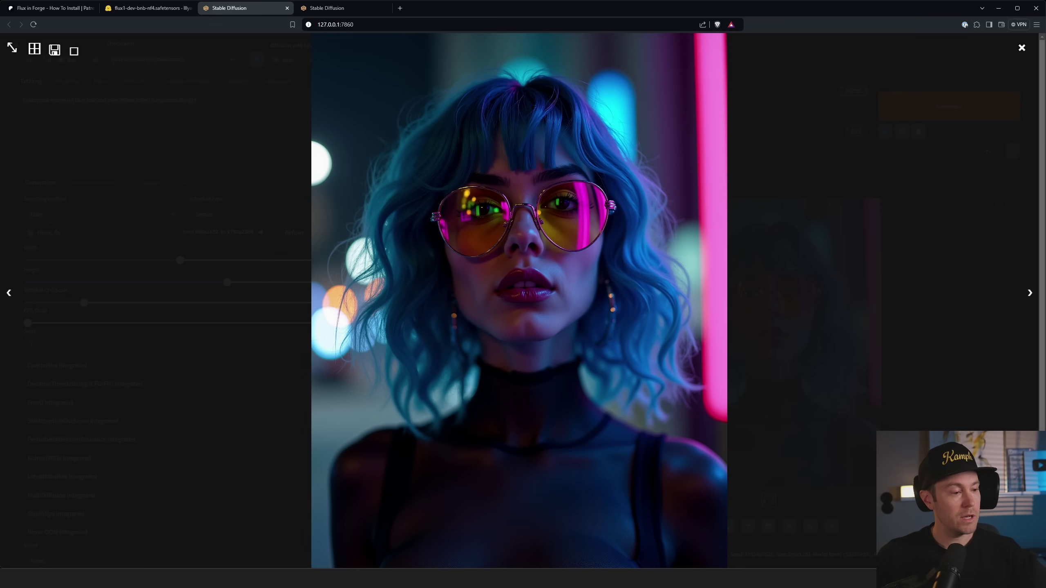
# - Check the console generation log, then close the full-screen image viewer
pyautogui.hotkey('alt', 'Tab')
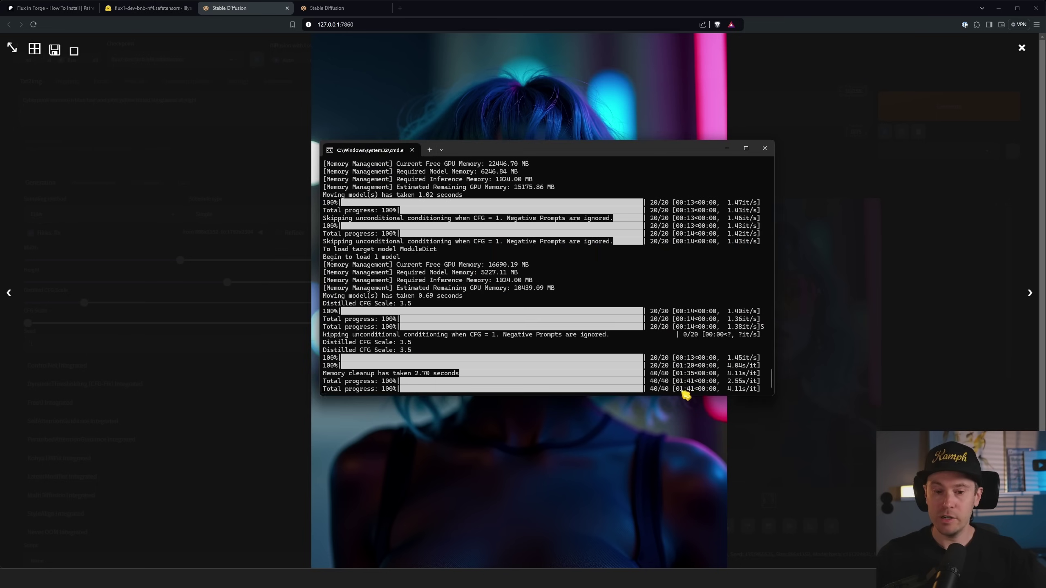
pyautogui.click(726, 149)
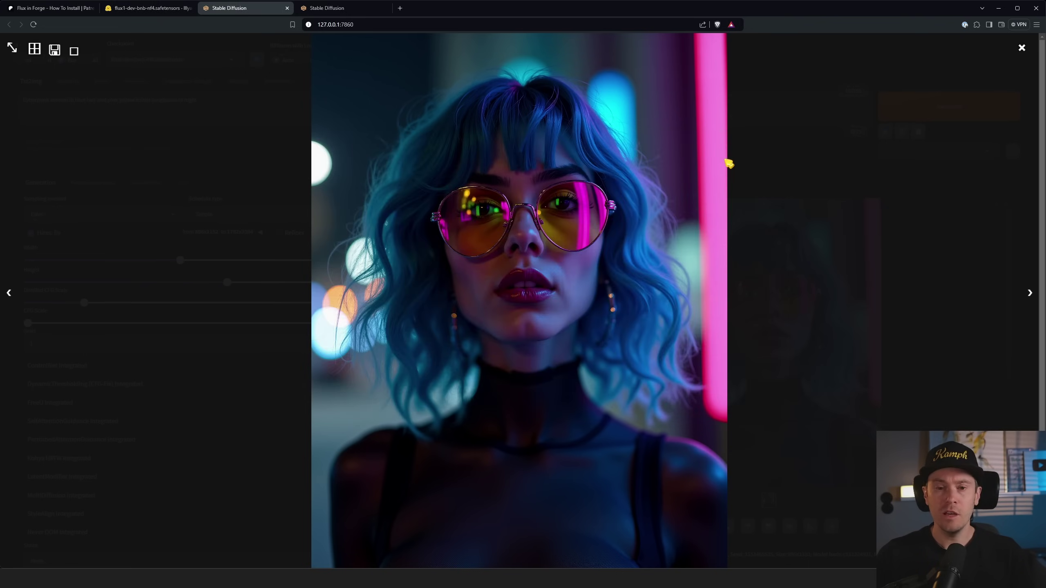
pyautogui.click(807, 149)
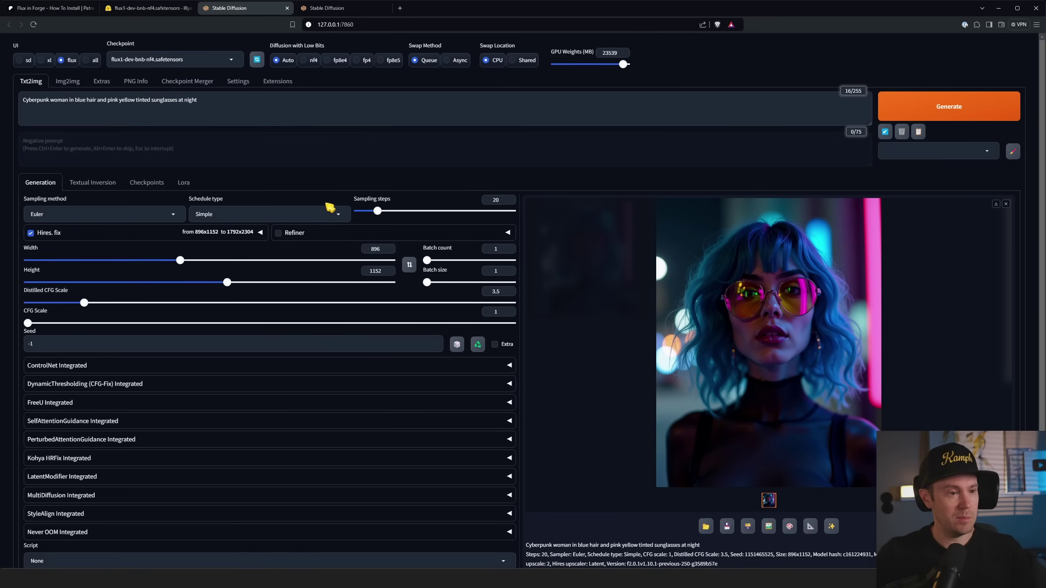
# - With Hires. fix off, generate 'cat in a hat' and preview the tabby cat full screen
pyautogui.click(31, 234)
pyautogui.tripleClick(264, 105)
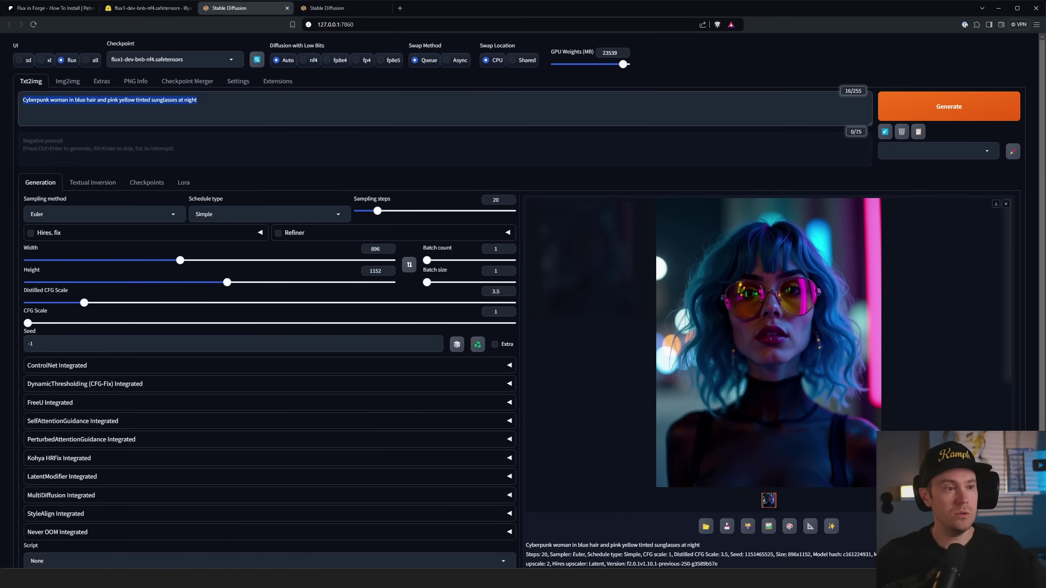
pyautogui.write('cat in a hat')
pyautogui.hotkey('ctrl', 'Return')
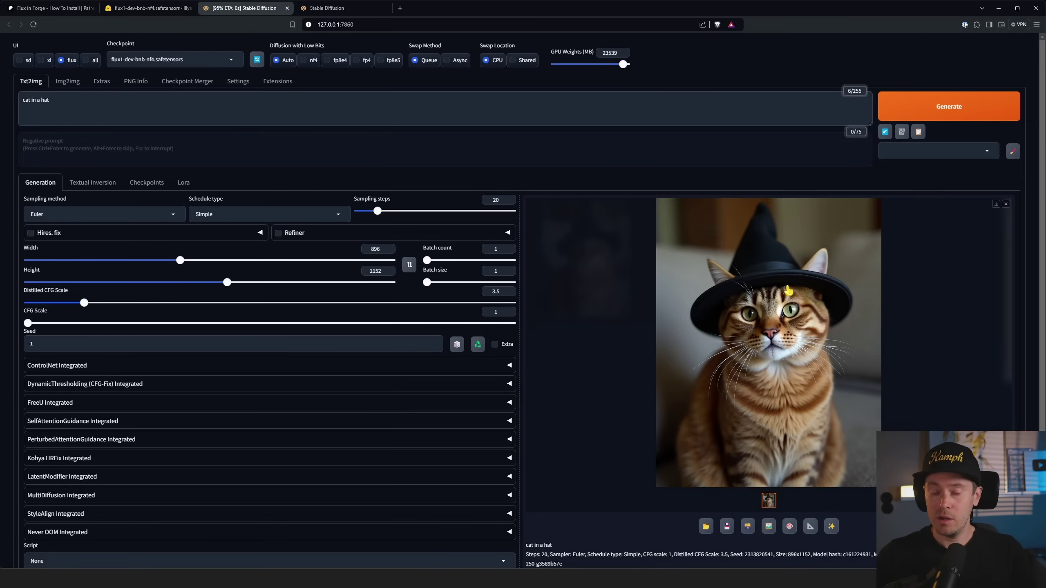
pyautogui.click(794, 322)
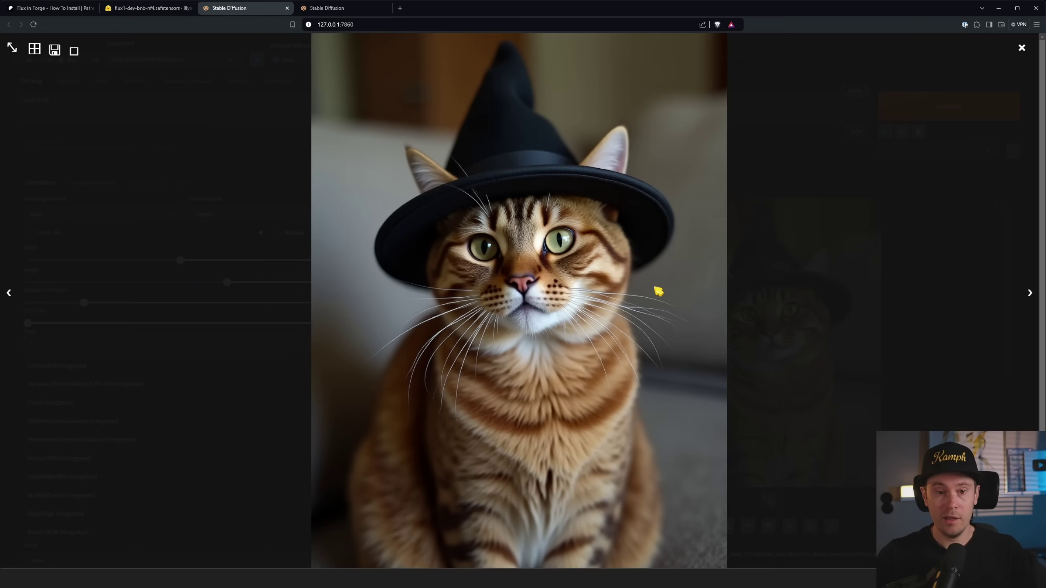
pyautogui.click(760, 337)
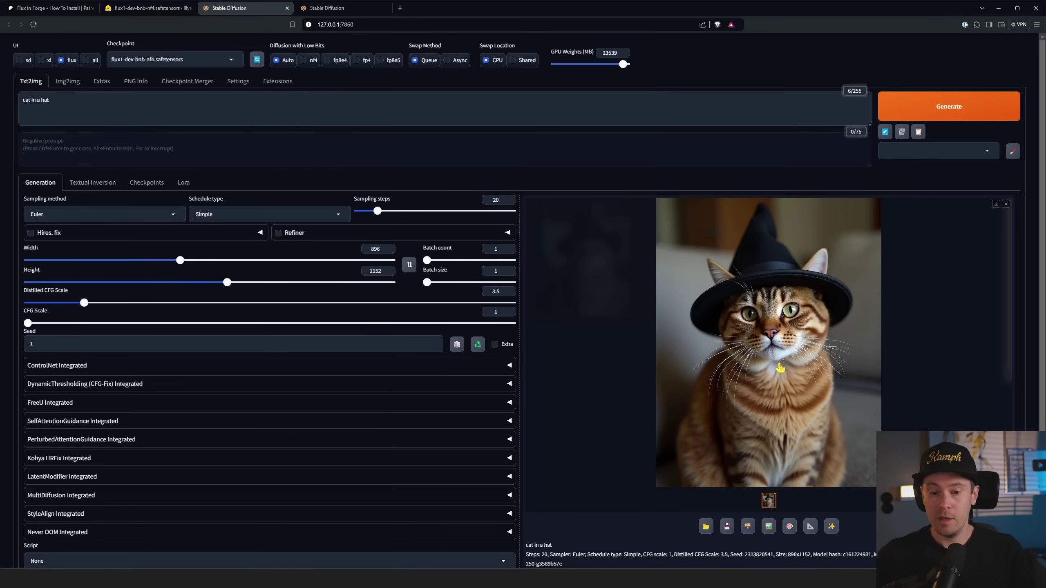
# - Send the cat image to img2img and replace the prompt with 'dog in a hat'
pyautogui.click(768, 530)
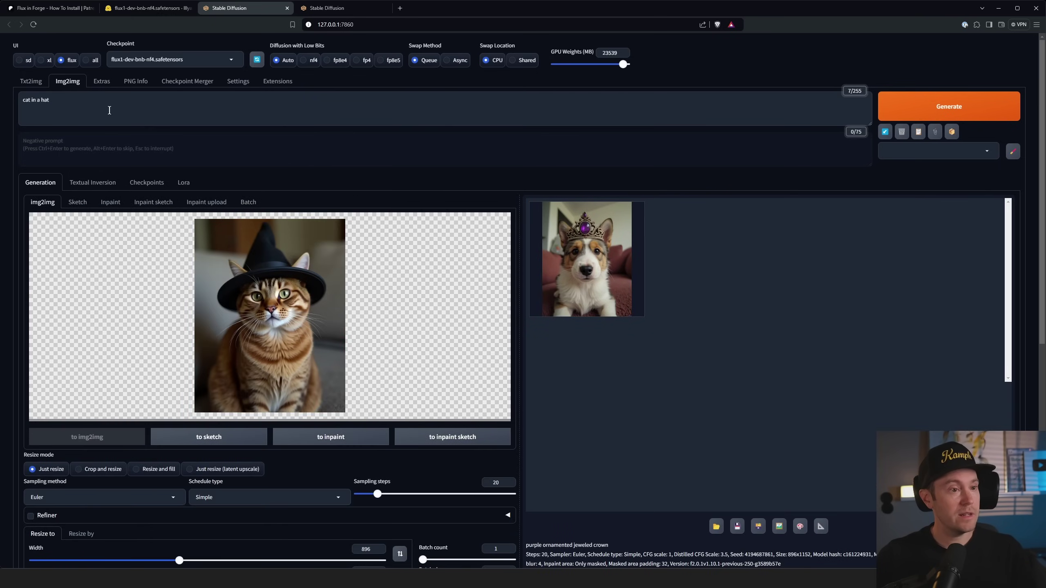
pyautogui.tripleClick(60, 94)
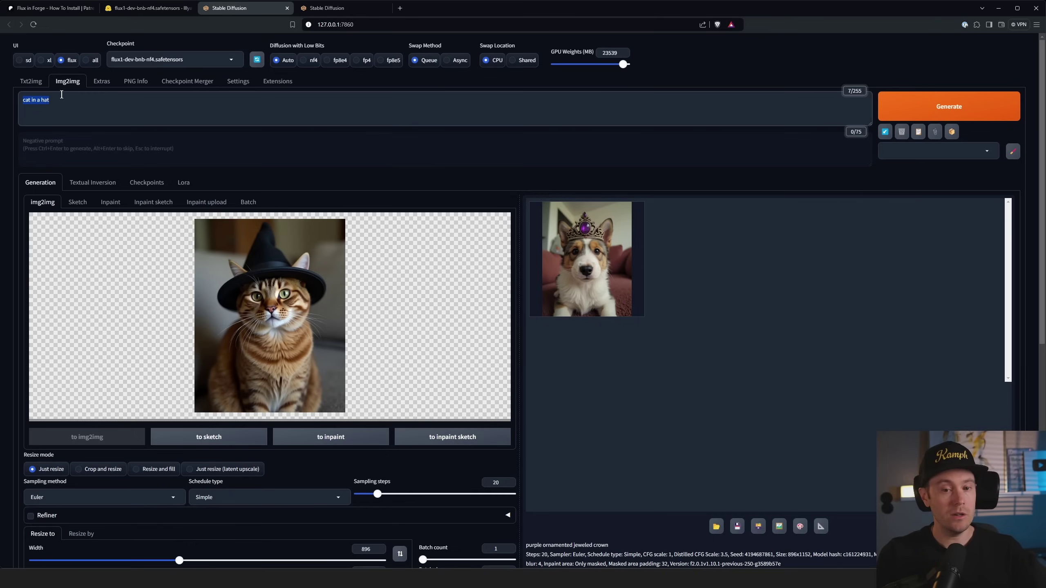
pyautogui.write('dog in a')
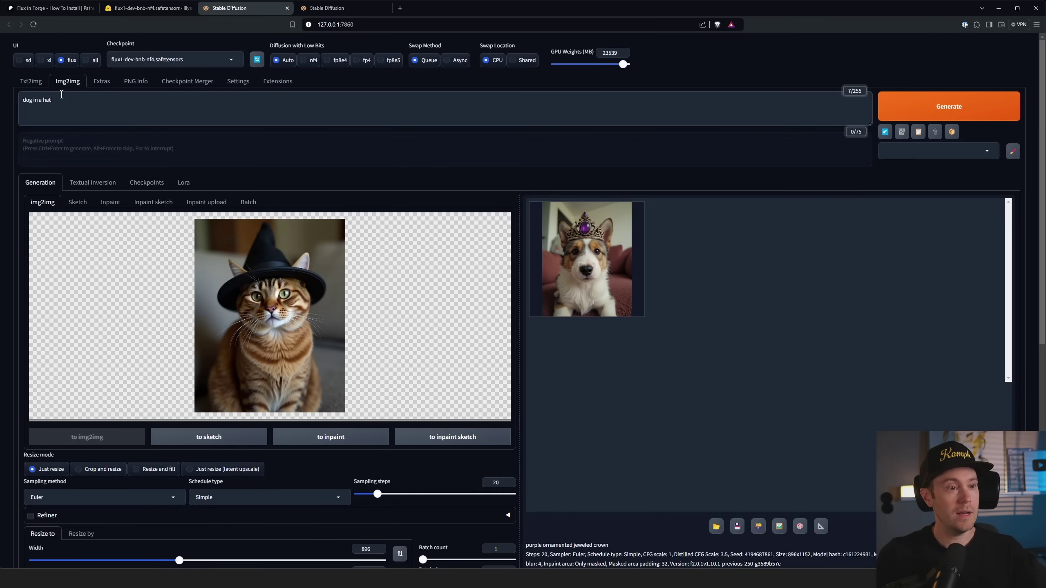
# - Generate at 0.75 denoising strength and view the dog-in-a-hat result at full size
pyautogui.scroll(-4, 513, 386)
pyautogui.moveTo(391, 486)
pyautogui.mouseDown()
pyautogui.moveTo(409, 485)
pyautogui.moveTo(386, 485)
pyautogui.moveTo(390, 493)
pyautogui.mouseUp()
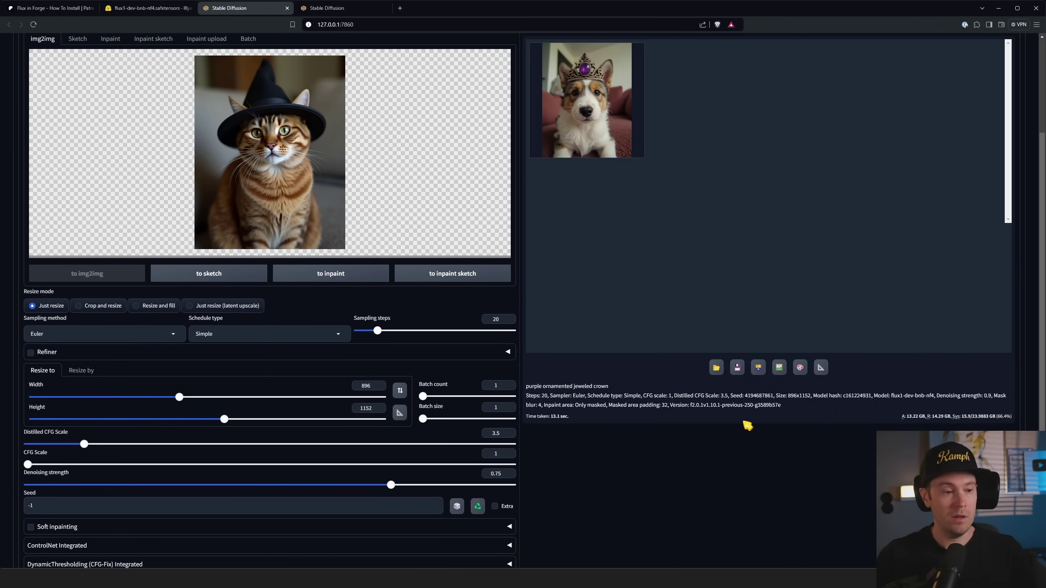
pyautogui.hotkey('ctrl', 'Return')
pyautogui.scroll(4, 754, 416)
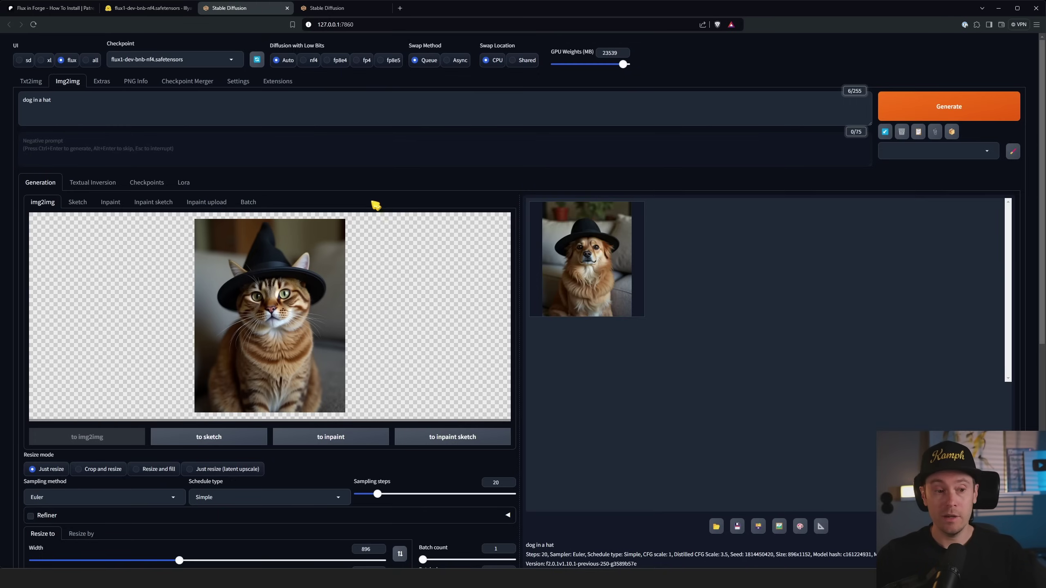
pyautogui.click(594, 274)
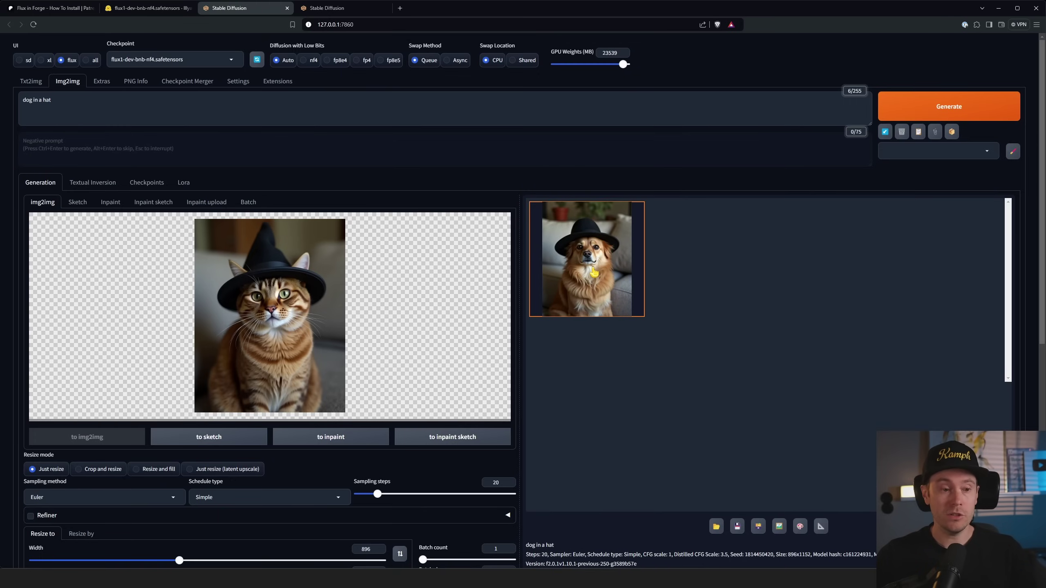
pyautogui.click(594, 272)
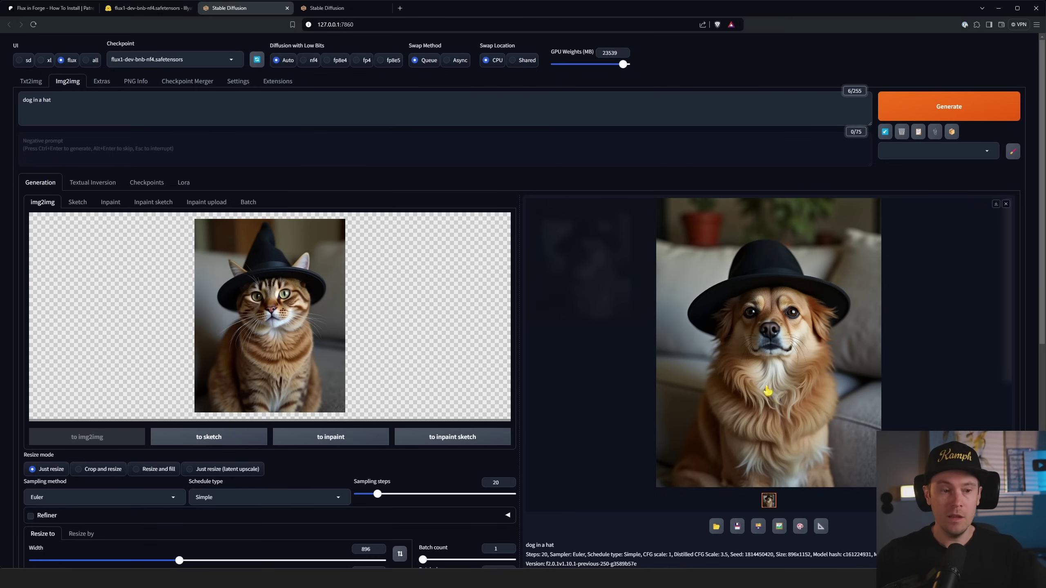
# - Lower denoising strength to 0.65 and regenerate the img2img result
pyautogui.scroll(-5, 768, 390)
pyautogui.moveTo(391, 403); pyautogui.dragTo(343, 404)
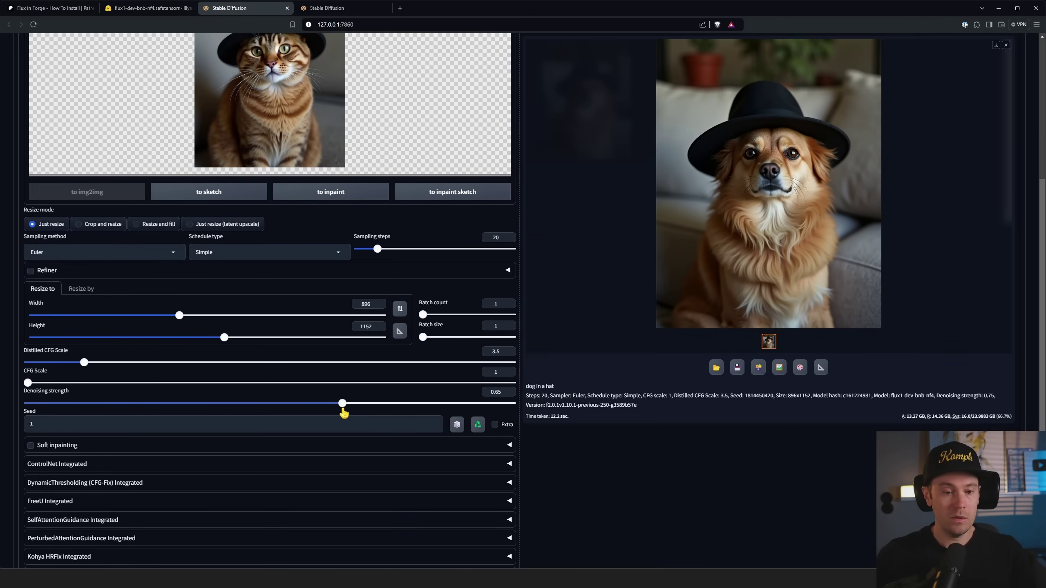
pyautogui.hotkey('ctrl', 'Return')
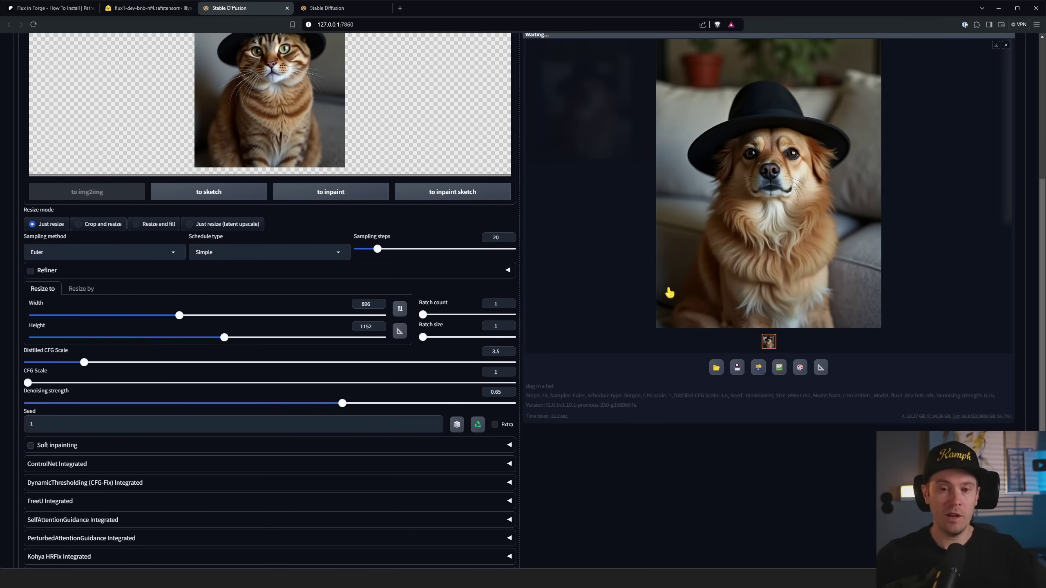
pyautogui.scroll(5, 670, 306)
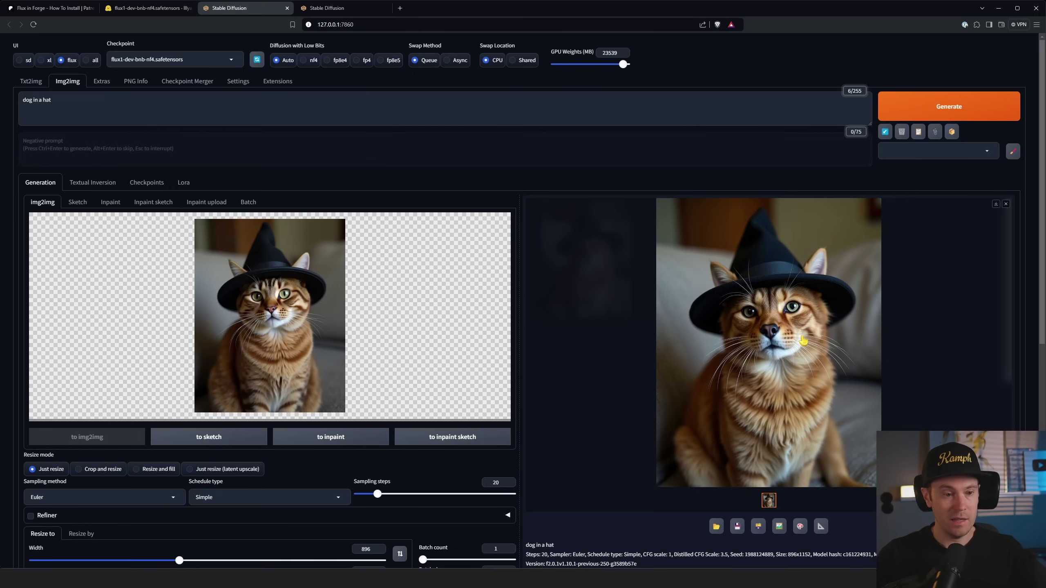
# - Raise denoising strength to 0.7 and regenerate, still getting a cat in a hat
pyautogui.scroll(-5, 802, 341)
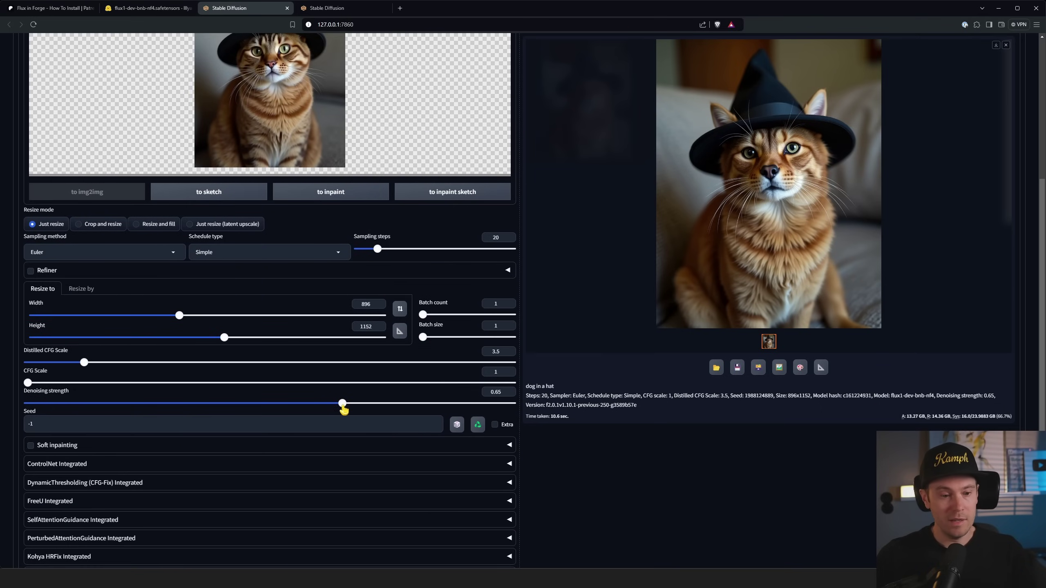
pyautogui.moveTo(343, 405); pyautogui.dragTo(367, 405)
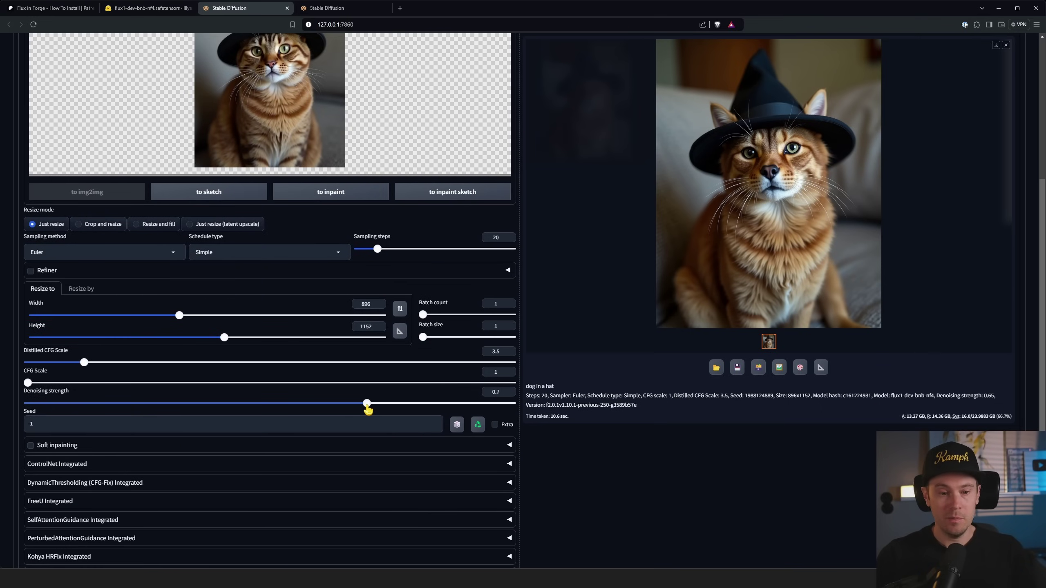
pyautogui.hotkey('ctrl', 'Return')
pyautogui.scroll(5, 820, 369)
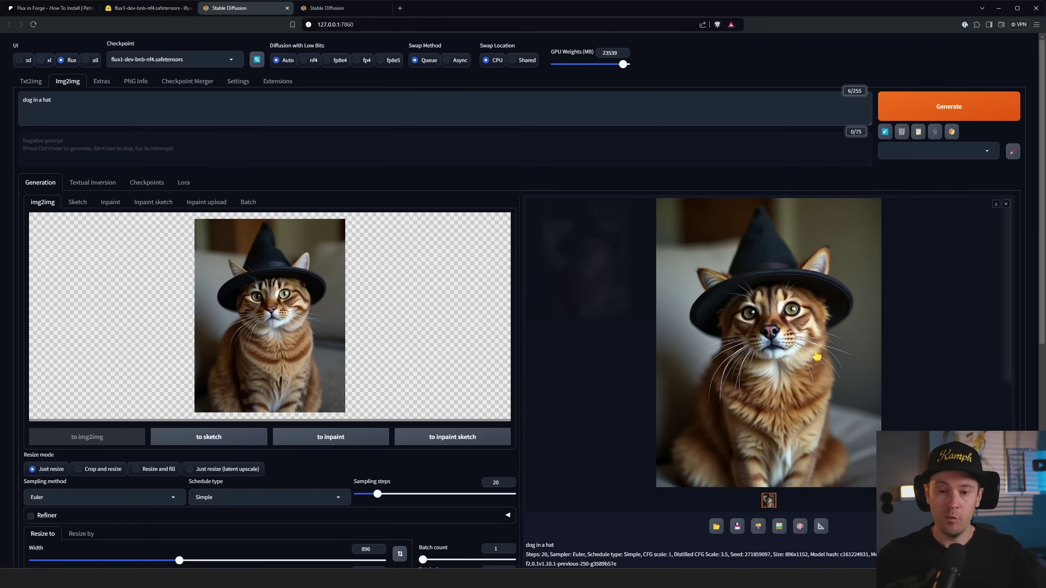
# - Raise the denoising strength and regenerate the dog-in-a-hat image
pyautogui.scroll(-9, 780, 335)
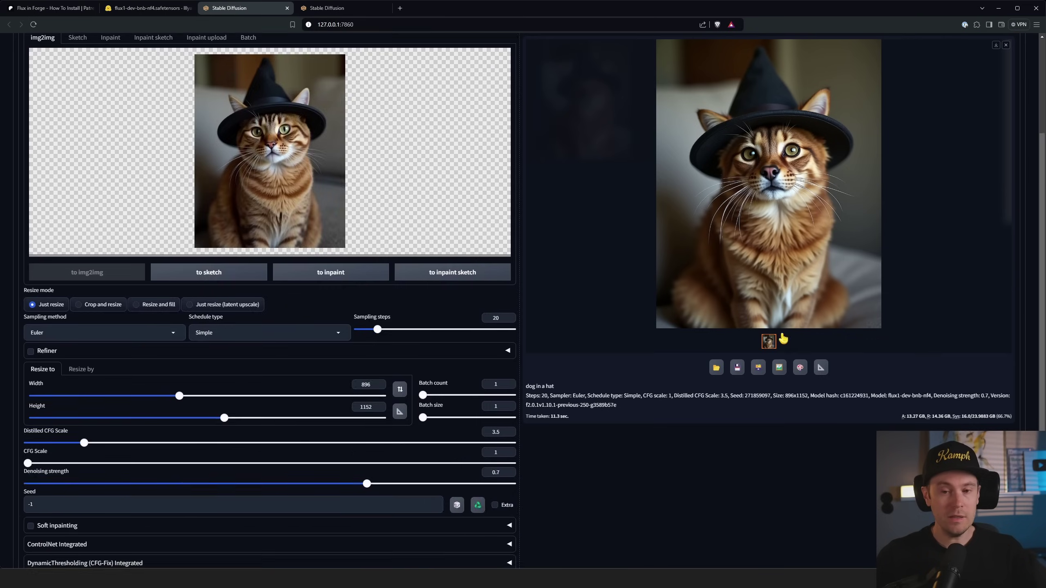
pyautogui.moveTo(369, 266); pyautogui.dragTo(391, 272)
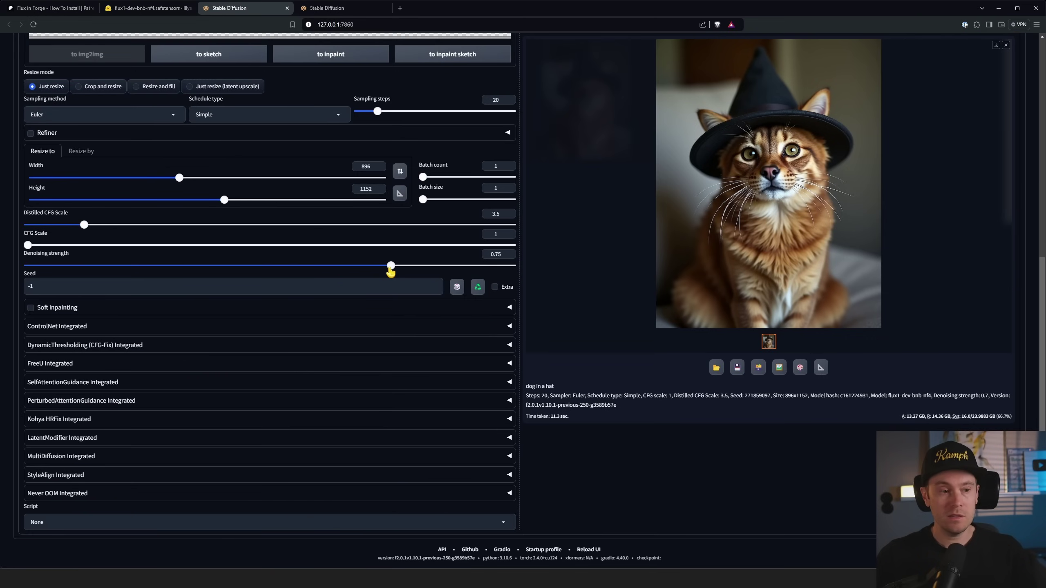
pyautogui.hotkey('ctrl', 'Return')
pyautogui.scroll(9, 725, 354)
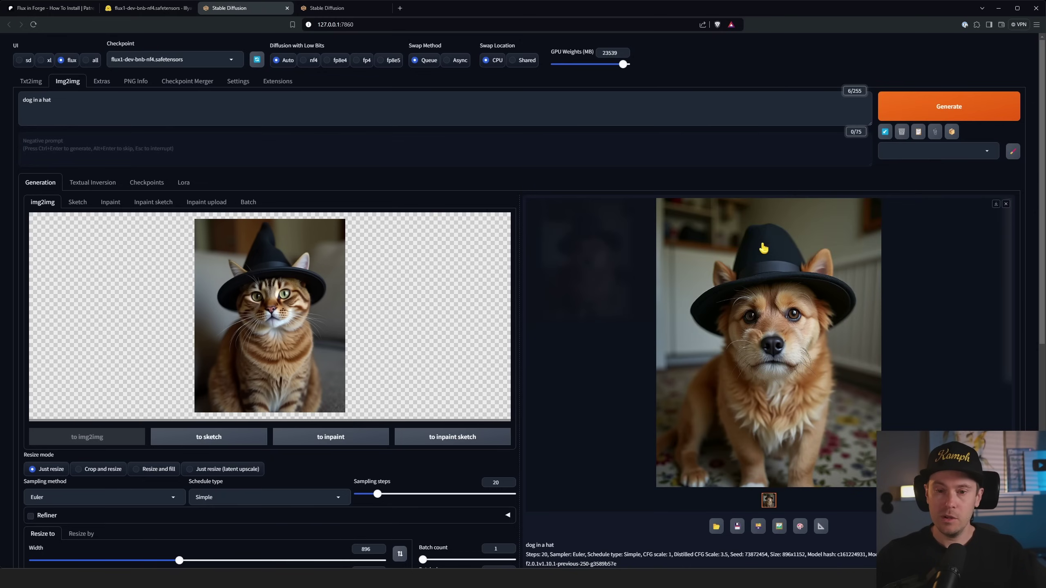
# - Lower denoising to about 0.73 and regenerate, producing a tan dog in the black hat
pyautogui.scroll(-5, 663, 403)
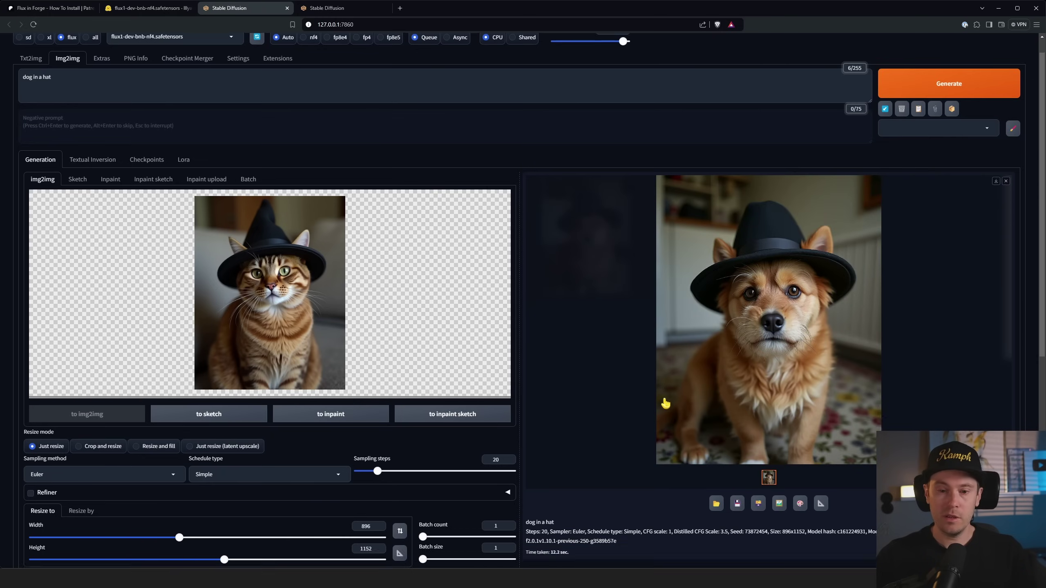
pyautogui.moveTo(389, 446); pyautogui.dragTo(379, 451)
pyautogui.hotkey('ctrl', 'Return')
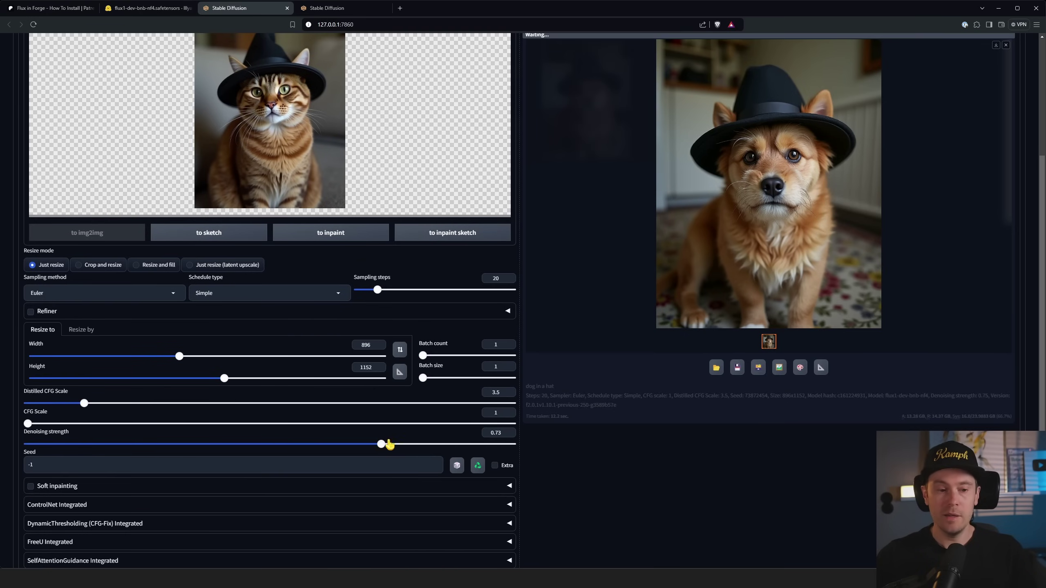
pyautogui.scroll(5, 566, 242)
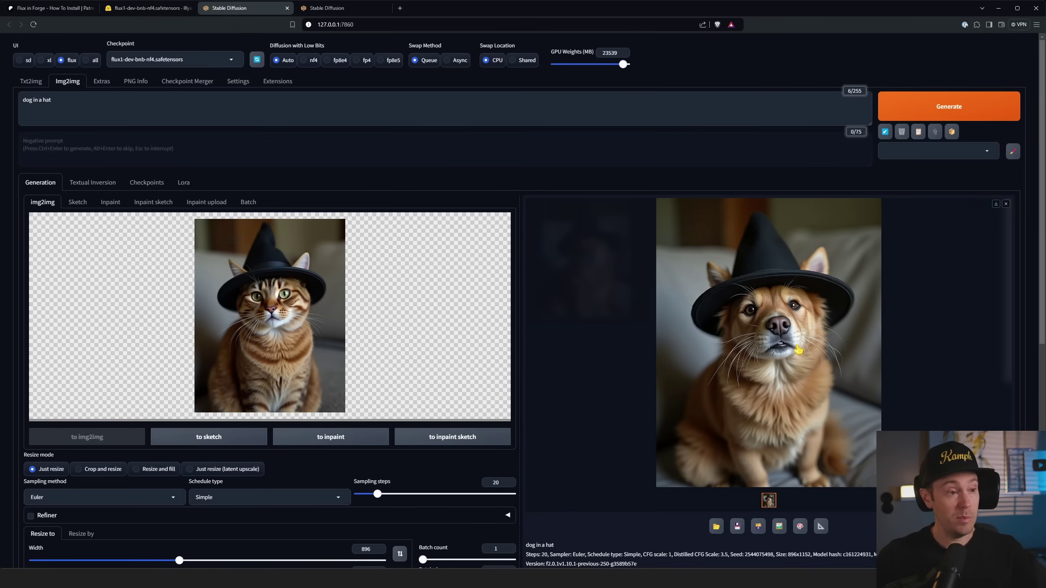
# - Send the dog result to Inpaint, mask over its hat, and select the old prompt
pyautogui.click(801, 527)
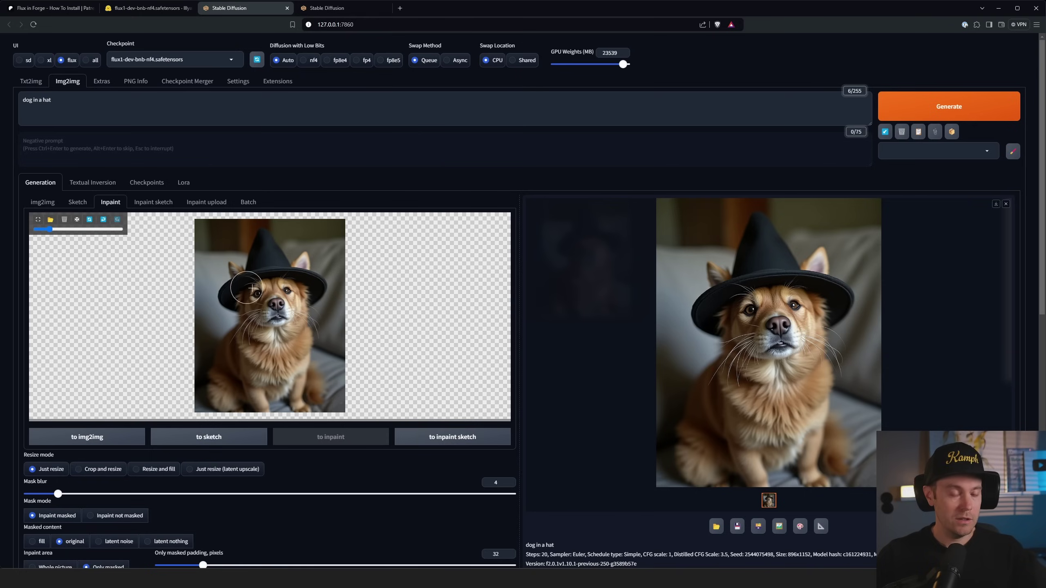
pyautogui.moveTo(229, 295)
pyautogui.mouseDown()
pyautogui.moveTo(228, 305)
pyautogui.moveTo(241, 282)
pyautogui.moveTo(285, 275)
pyautogui.moveTo(316, 291)
pyautogui.moveTo(270, 237)
pyautogui.moveTo(261, 266)
pyautogui.mouseUp()
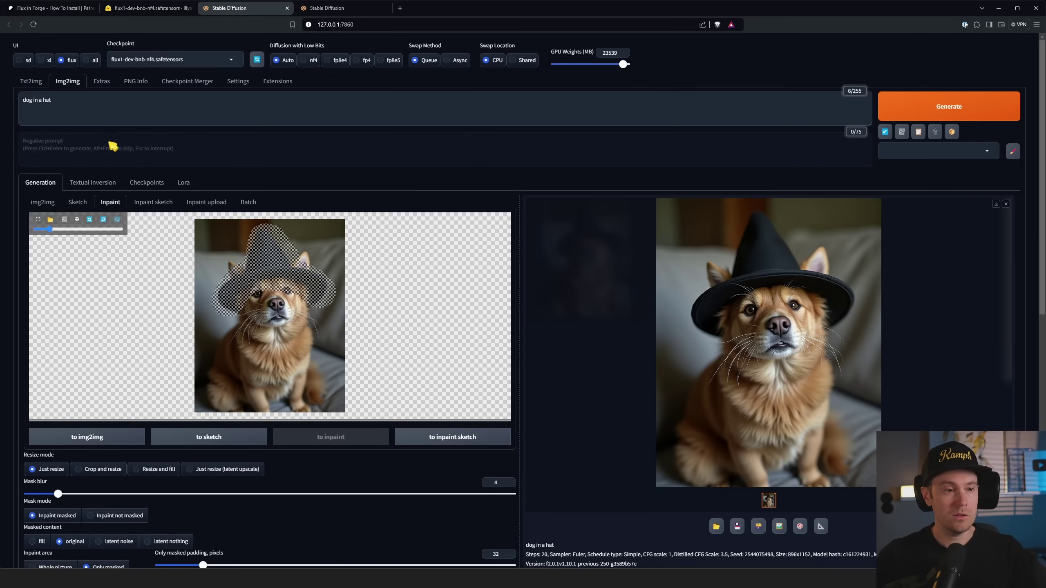
pyautogui.tripleClick(113, 113)
# - Inpaint only the masked hat with 'jeweled ornamented crown with black diamonds' at 0.8 denoising
pyautogui.write('jewele')
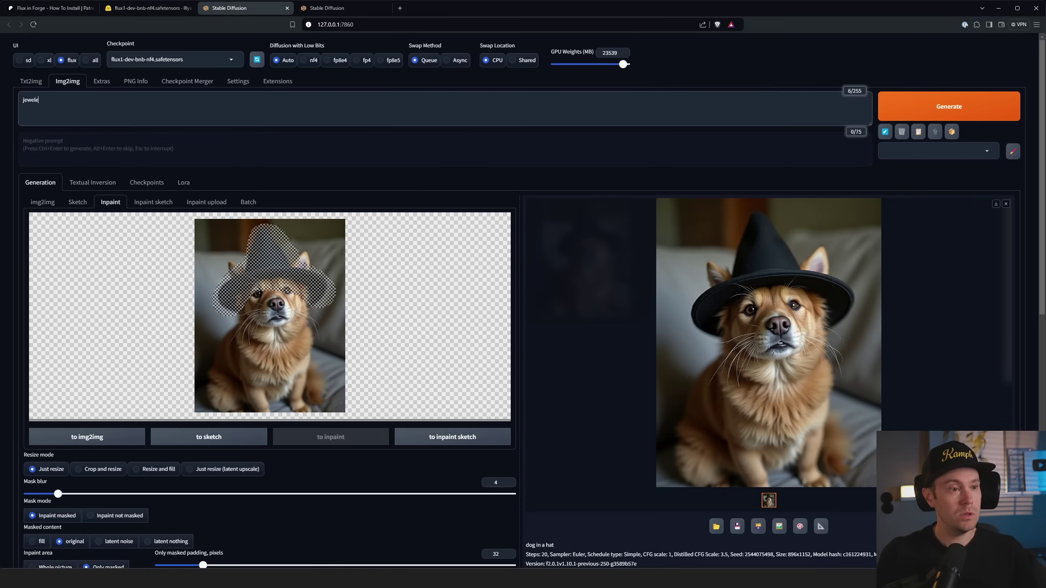
pyautogui.write('d ornamented c')
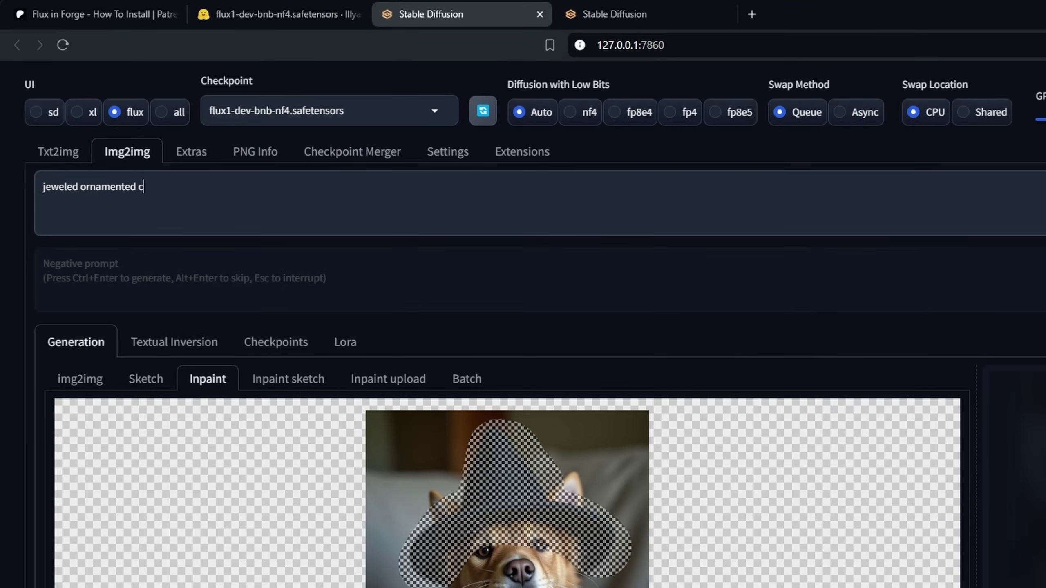
pyautogui.write('rown with black diamonds')
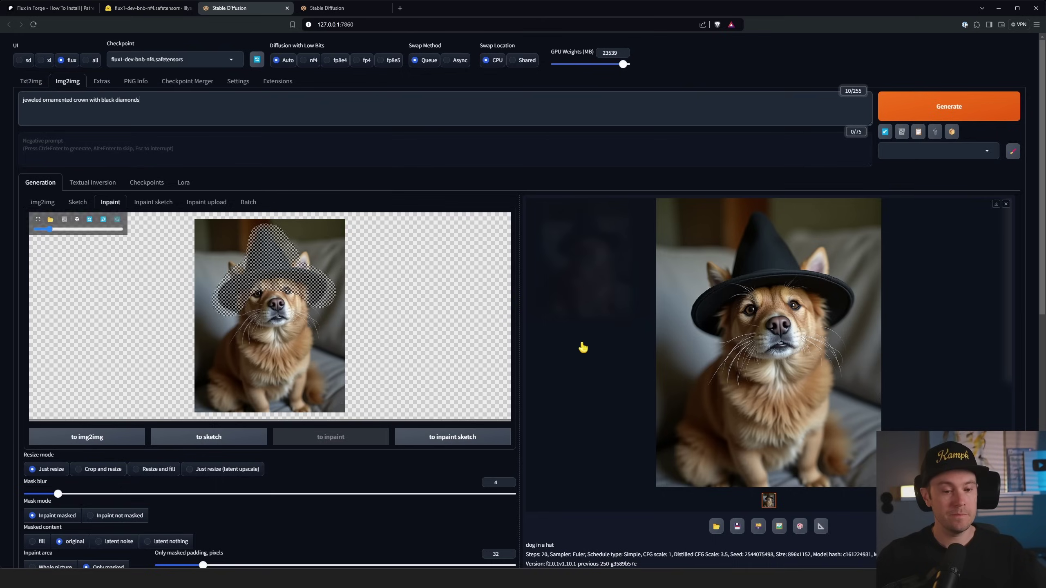
pyautogui.scroll(-5, 581, 344)
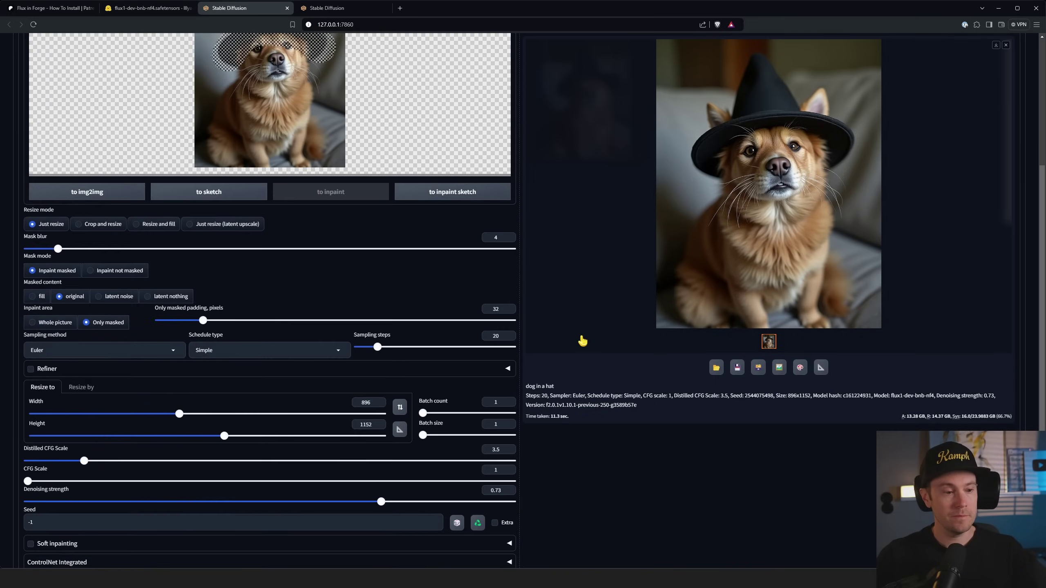
pyautogui.scroll(3, 208, 321)
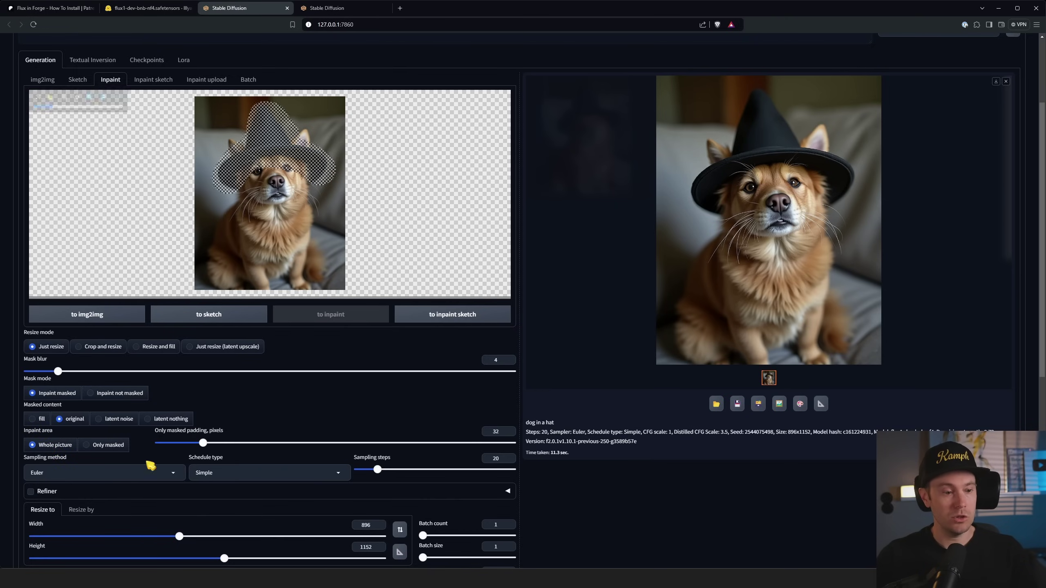
pyautogui.click(108, 445)
pyautogui.scroll(-2, 450, 399)
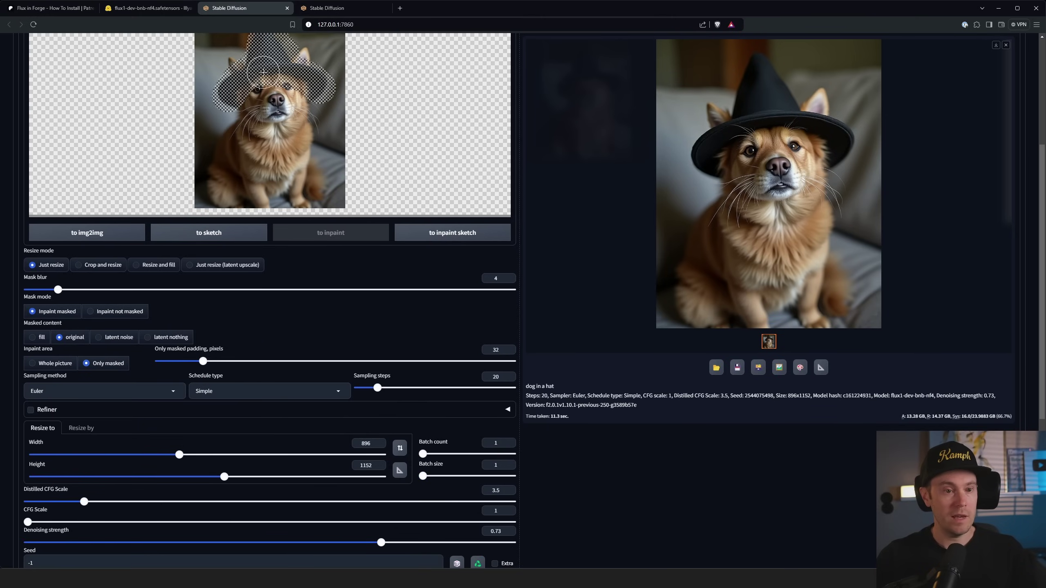
pyautogui.moveTo(381, 548); pyautogui.dragTo(416, 552)
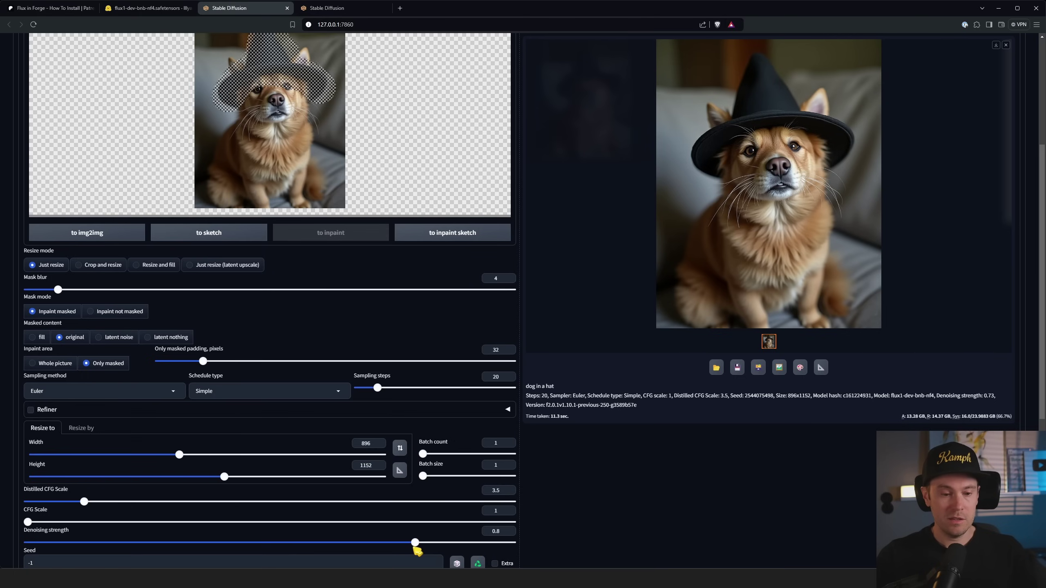
pyautogui.hotkey('ctrl', 'Return')
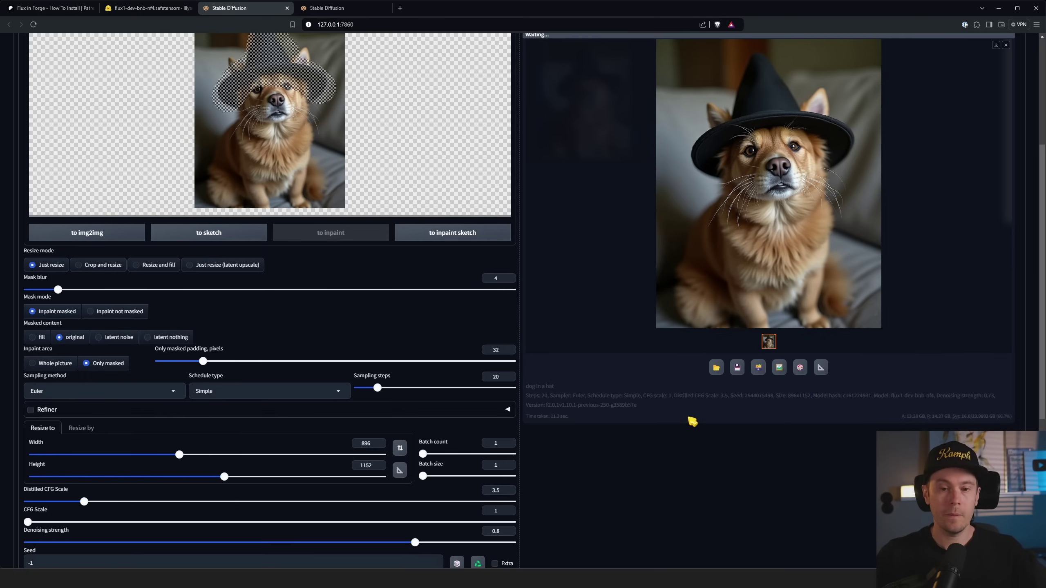
pyautogui.scroll(5, 844, 390)
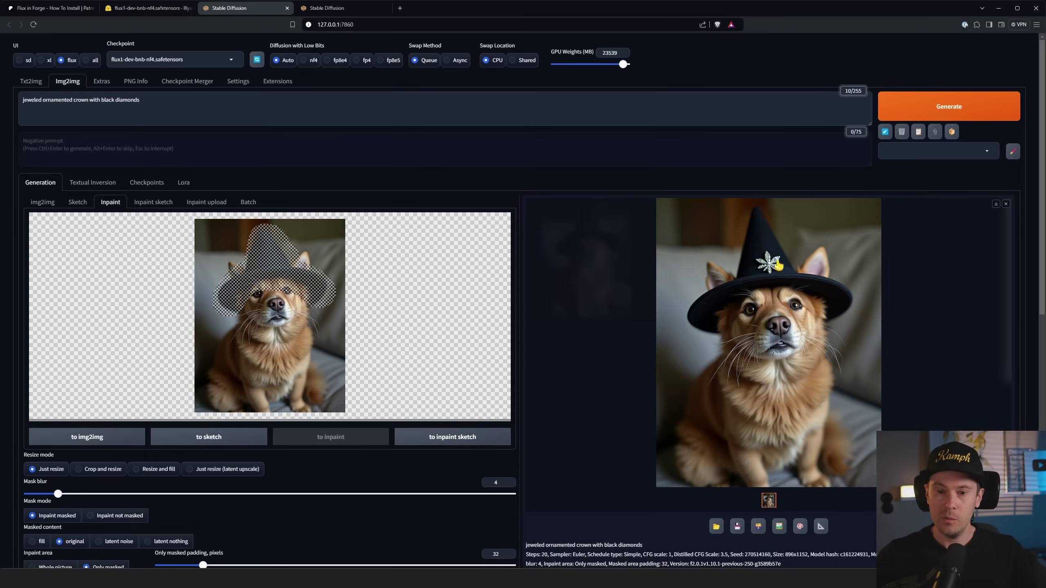
# - Rerun the hat inpaint at about 0.91 denoising strength
pyautogui.scroll(-6, 566, 458)
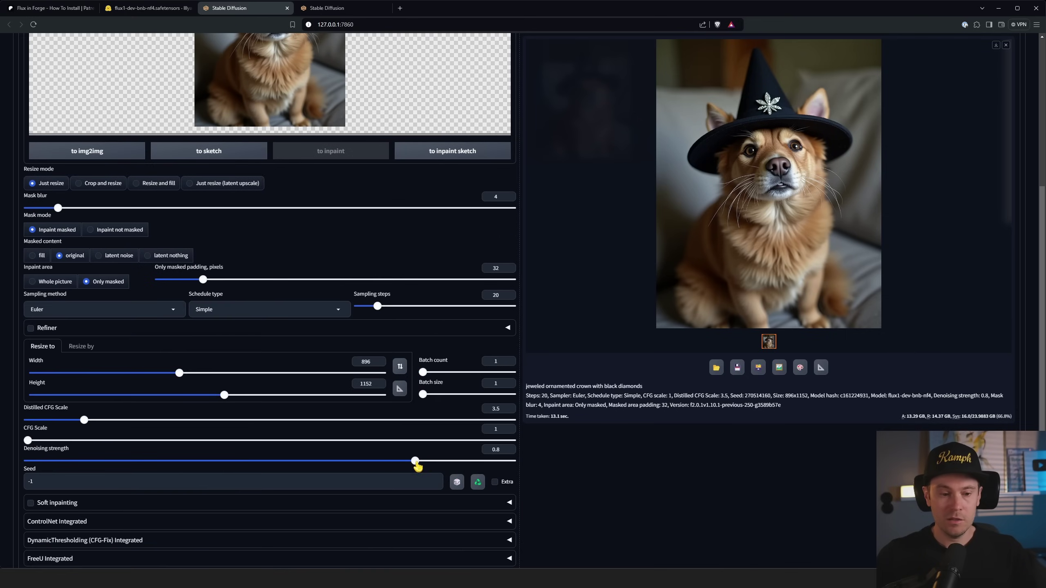
pyautogui.moveTo(415, 460); pyautogui.dragTo(469, 462)
pyautogui.hotkey('ctrl', 'Return')
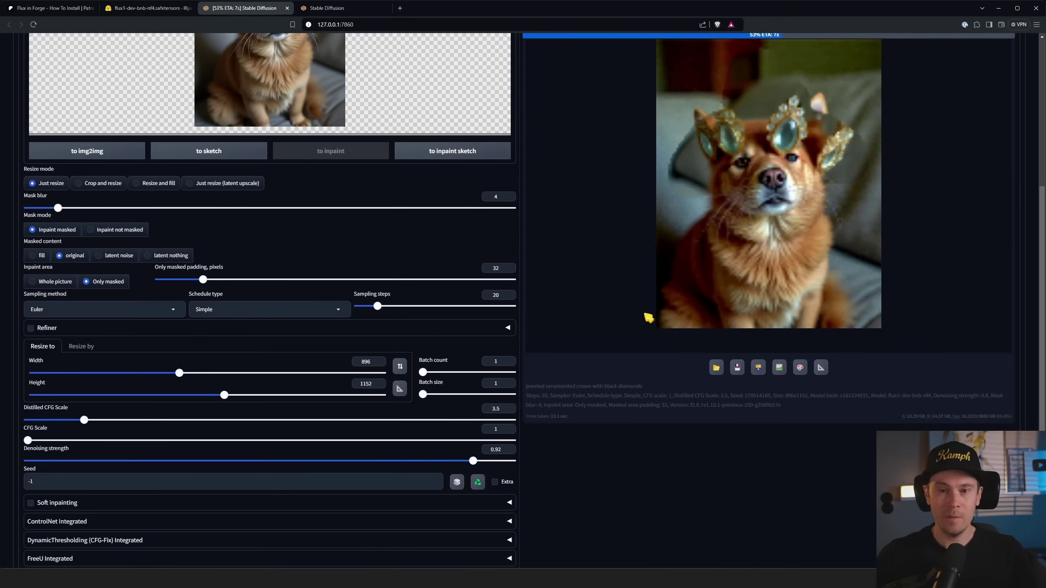
pyautogui.scroll(4, 637, 327)
# - Rerun the inpaint at 0.79 denoising, giving the hat a jeweled brim band
pyautogui.scroll(2, 636, 327)
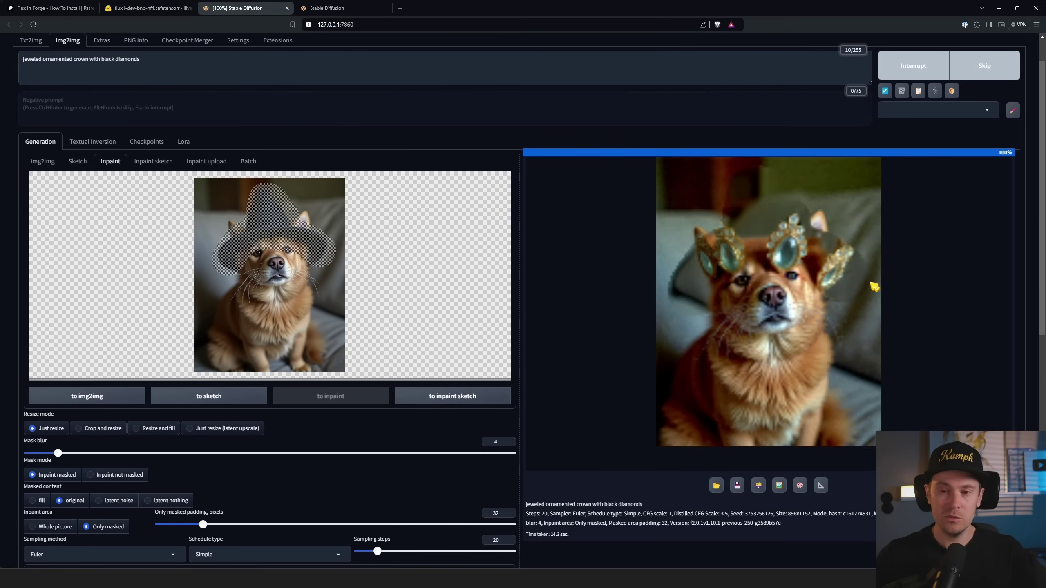
pyautogui.scroll(-5, 494, 401)
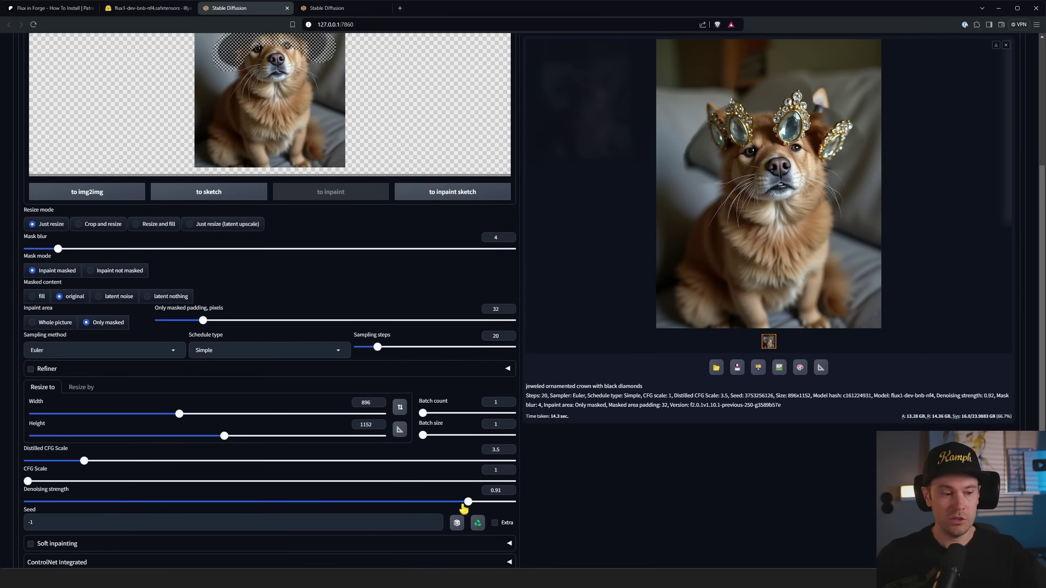
pyautogui.moveTo(472, 501); pyautogui.dragTo(422, 510)
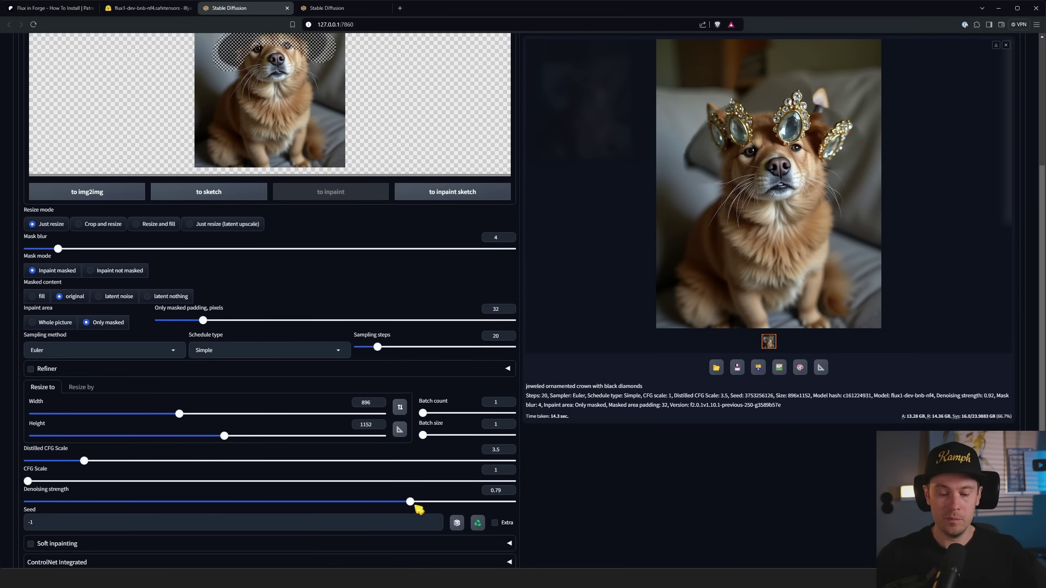
pyautogui.hotkey('ctrl', 'Return')
pyautogui.scroll(6, 819, 365)
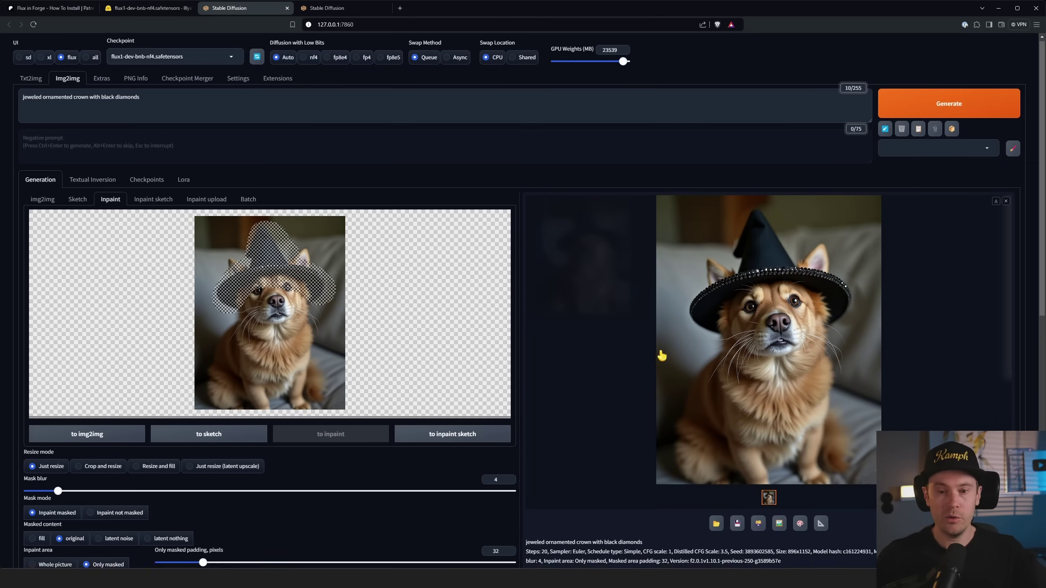
# - Rerun the hat inpaint at 0.84 denoising strength
pyautogui.scroll(-6, 436, 418)
pyautogui.moveTo(410, 502); pyautogui.dragTo(437, 503)
pyautogui.hotkey('ctrl', 'Return')
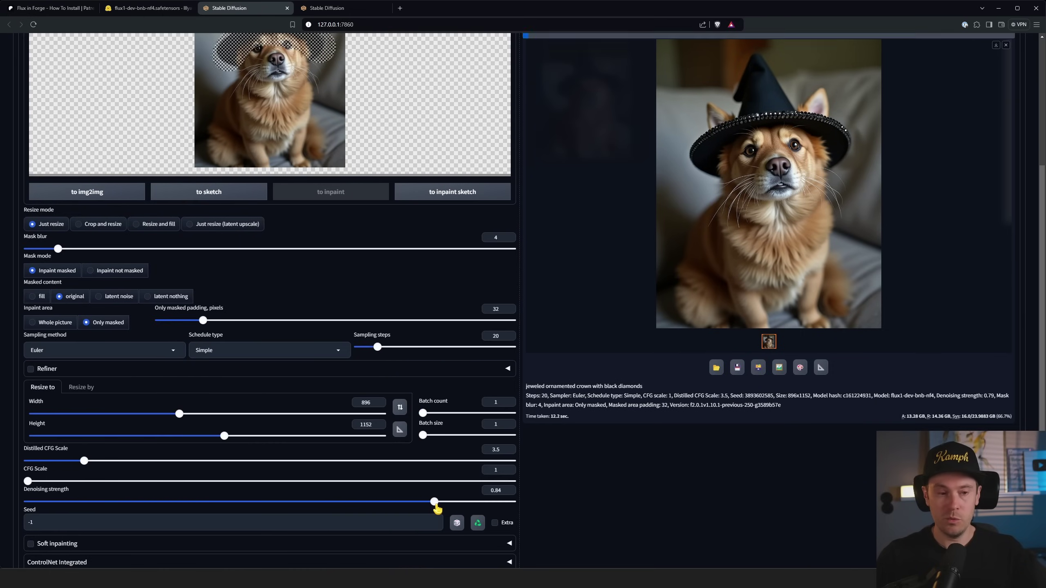
# - Extend the mask above the hat and regenerate, producing a jeweled tiara
pyautogui.scroll(6, 667, 315)
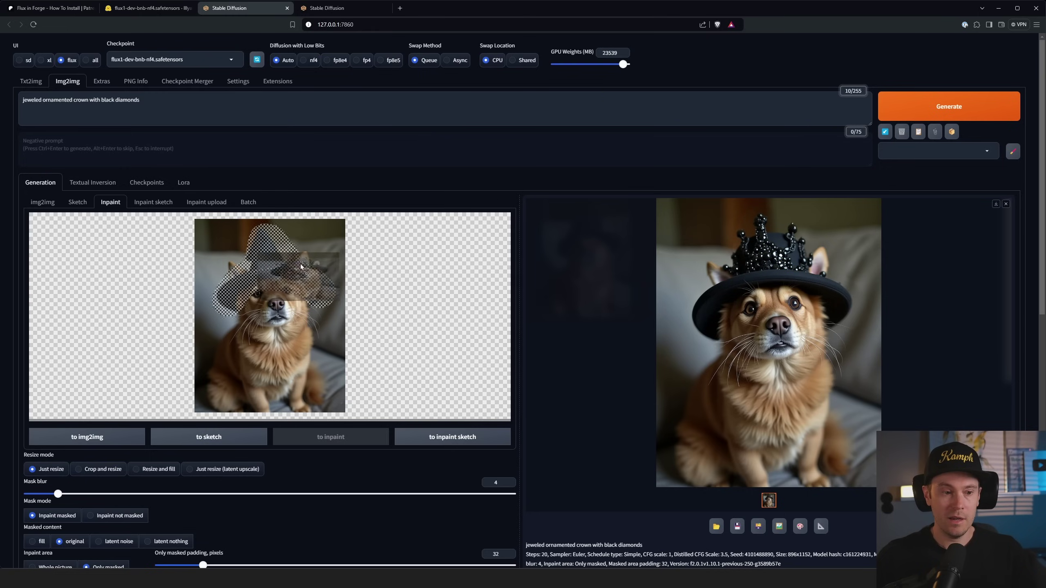
pyautogui.moveTo(264, 243)
pyautogui.mouseDown()
pyautogui.moveTo(313, 255)
pyautogui.moveTo(293, 260)
pyautogui.mouseUp()
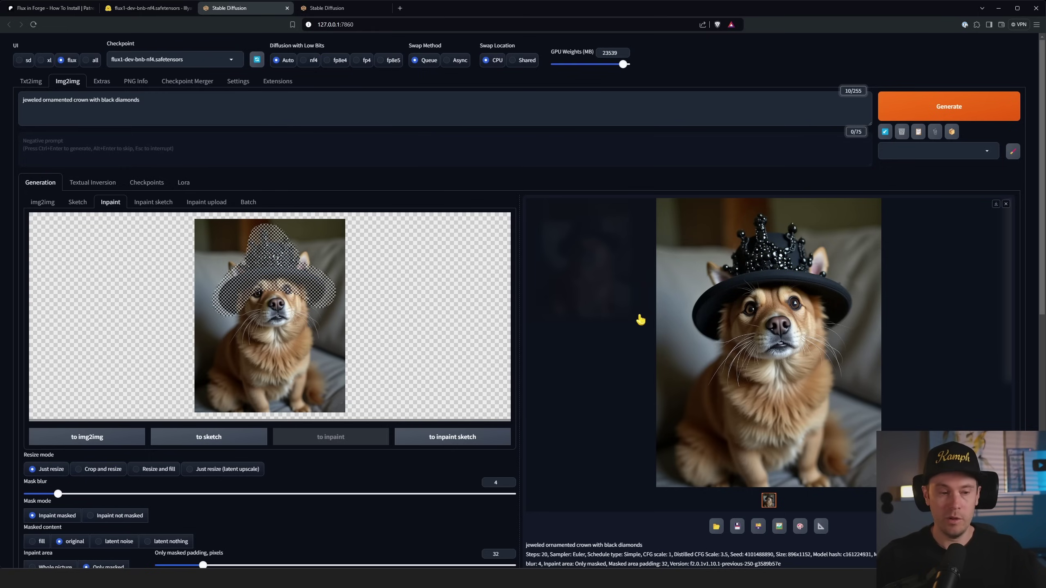
pyautogui.hotkey('ctrl', 'Return')
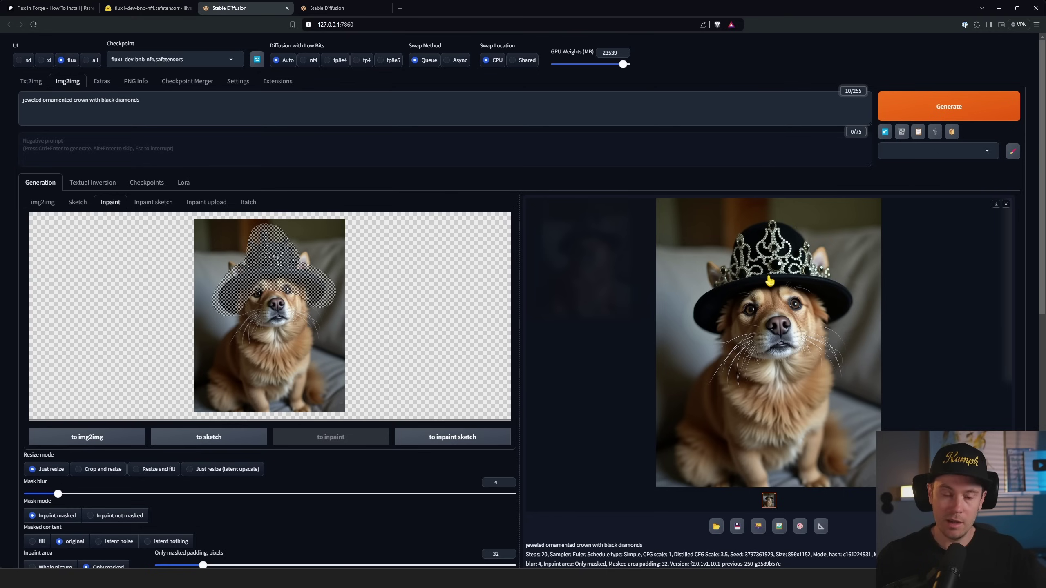
# - Generate another inpaint variation, topping the black hat with an ornate silver fleur-de-lis crown
pyautogui.click(939, 105)
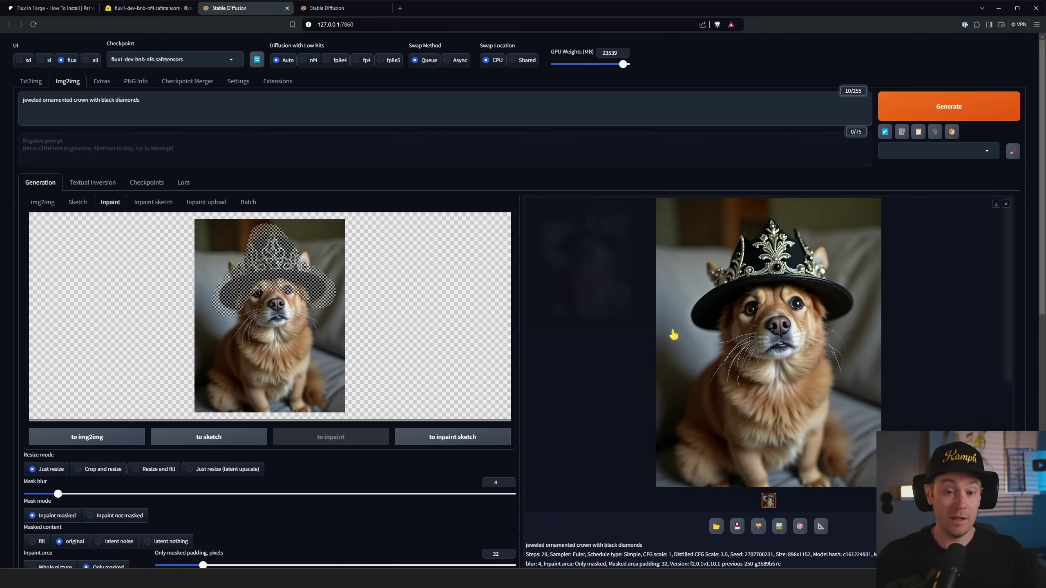
pyautogui.scroll(-3, 731, 331)
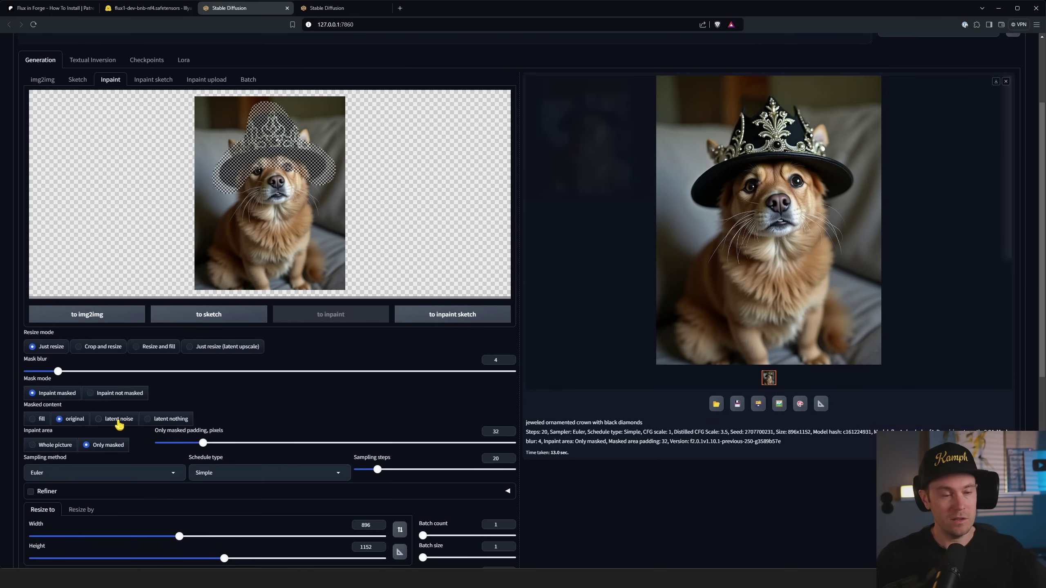
pyautogui.moveTo(297, 222)
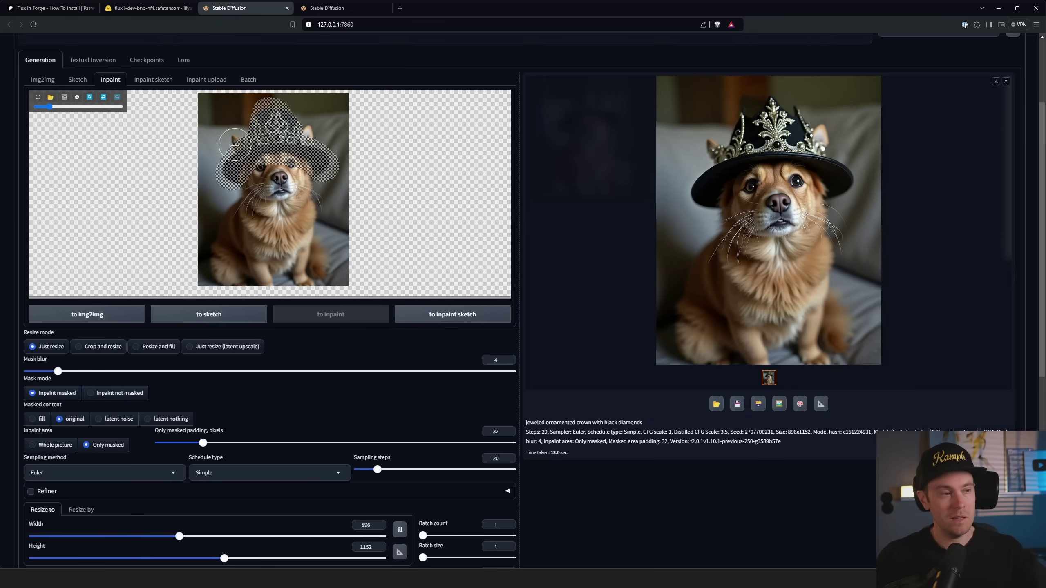
pyautogui.scroll(2, 614, 192)
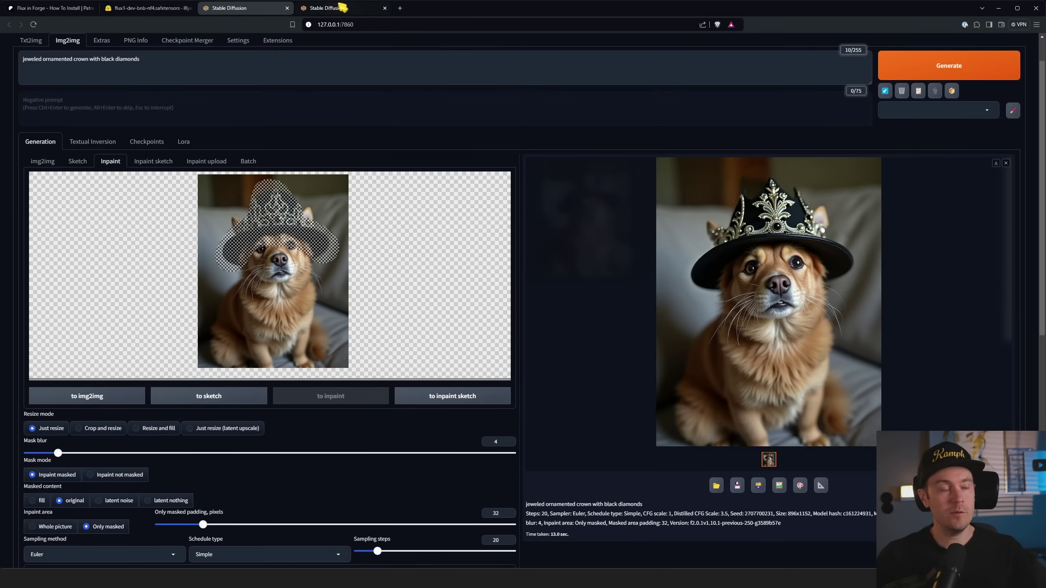
# - Switch to the fourth browser tab with the Tea Rex txt2img illustration
pyautogui.click(342, 8)
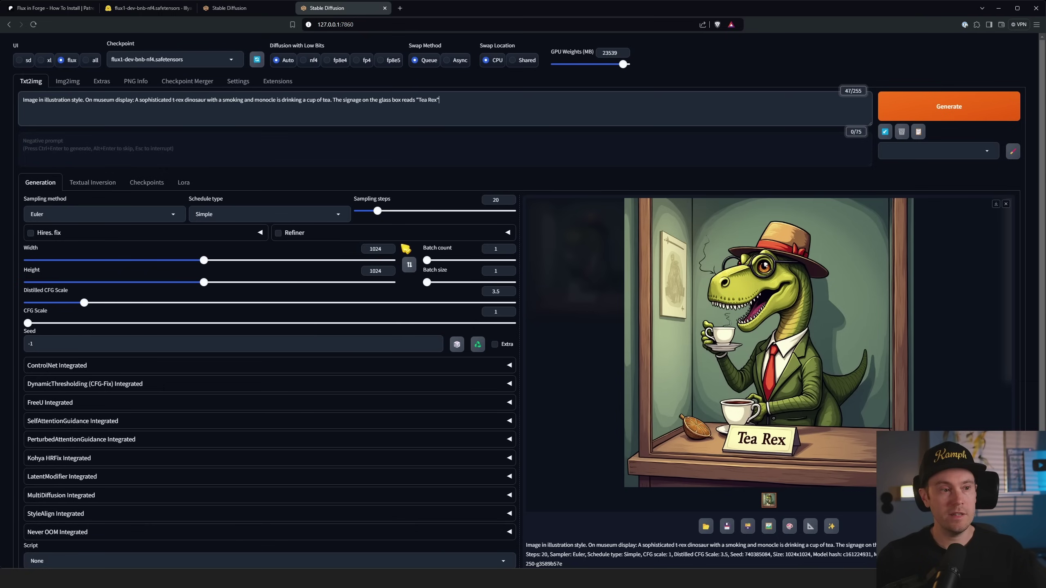
pyautogui.scroll(-1, 907, 401)
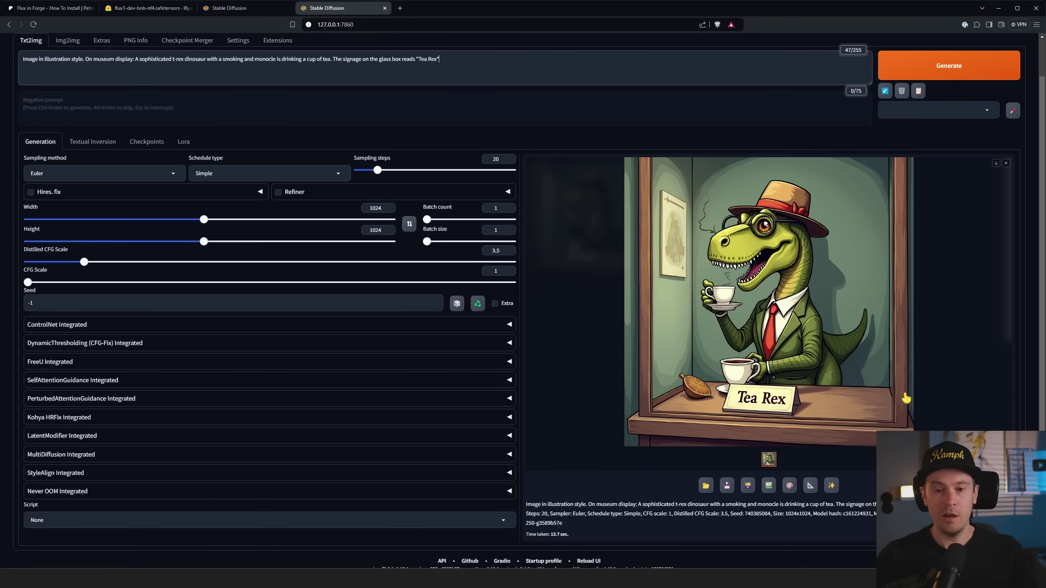